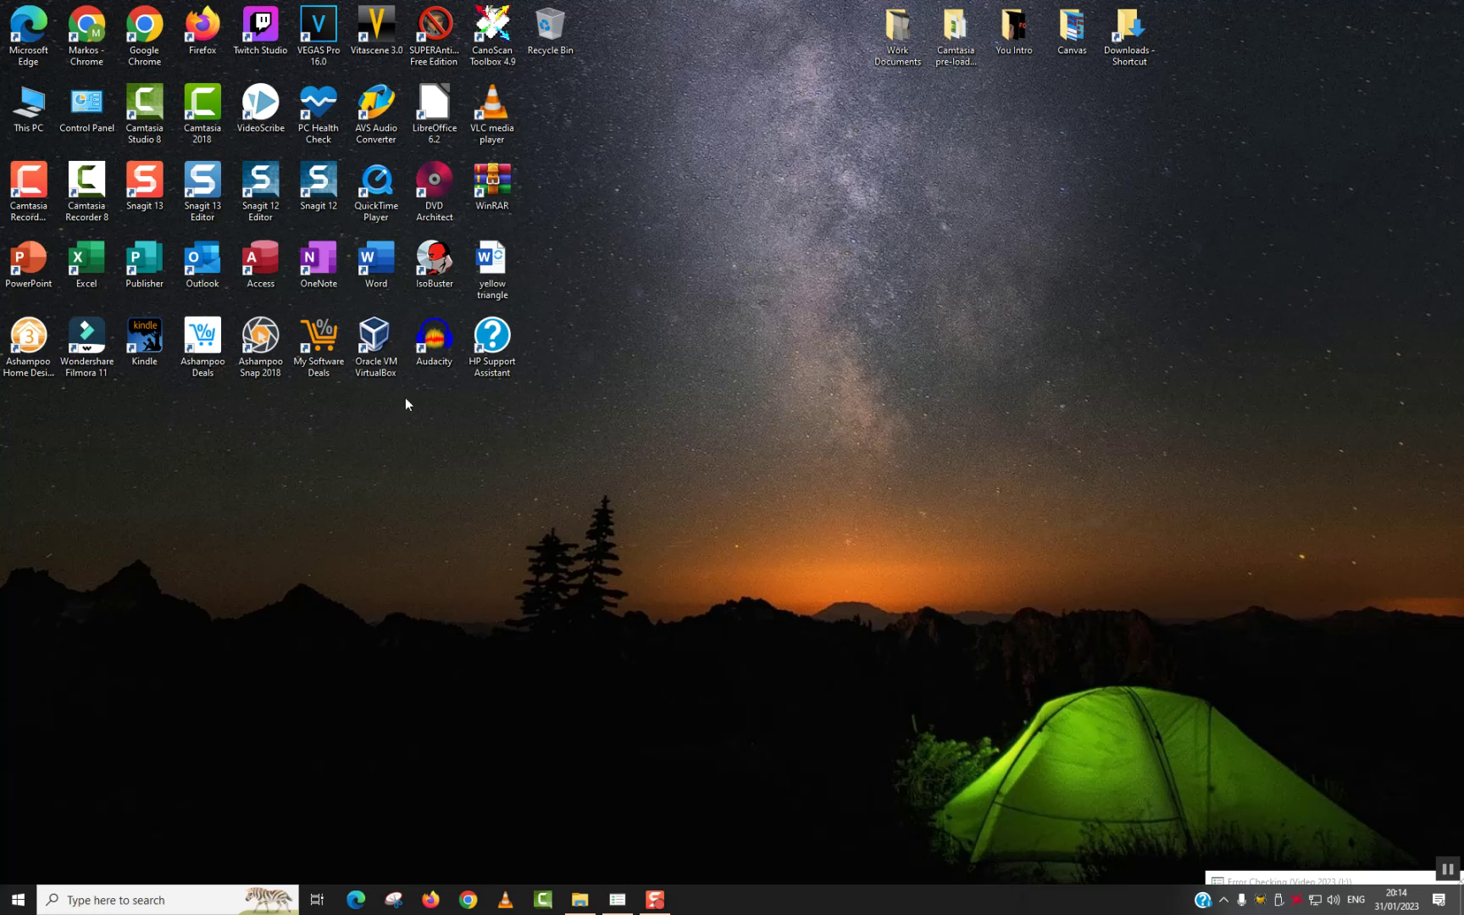
Open This PC from the desktop, select the TEST (J:) drive and start a Windows search.
double_click(29, 106)
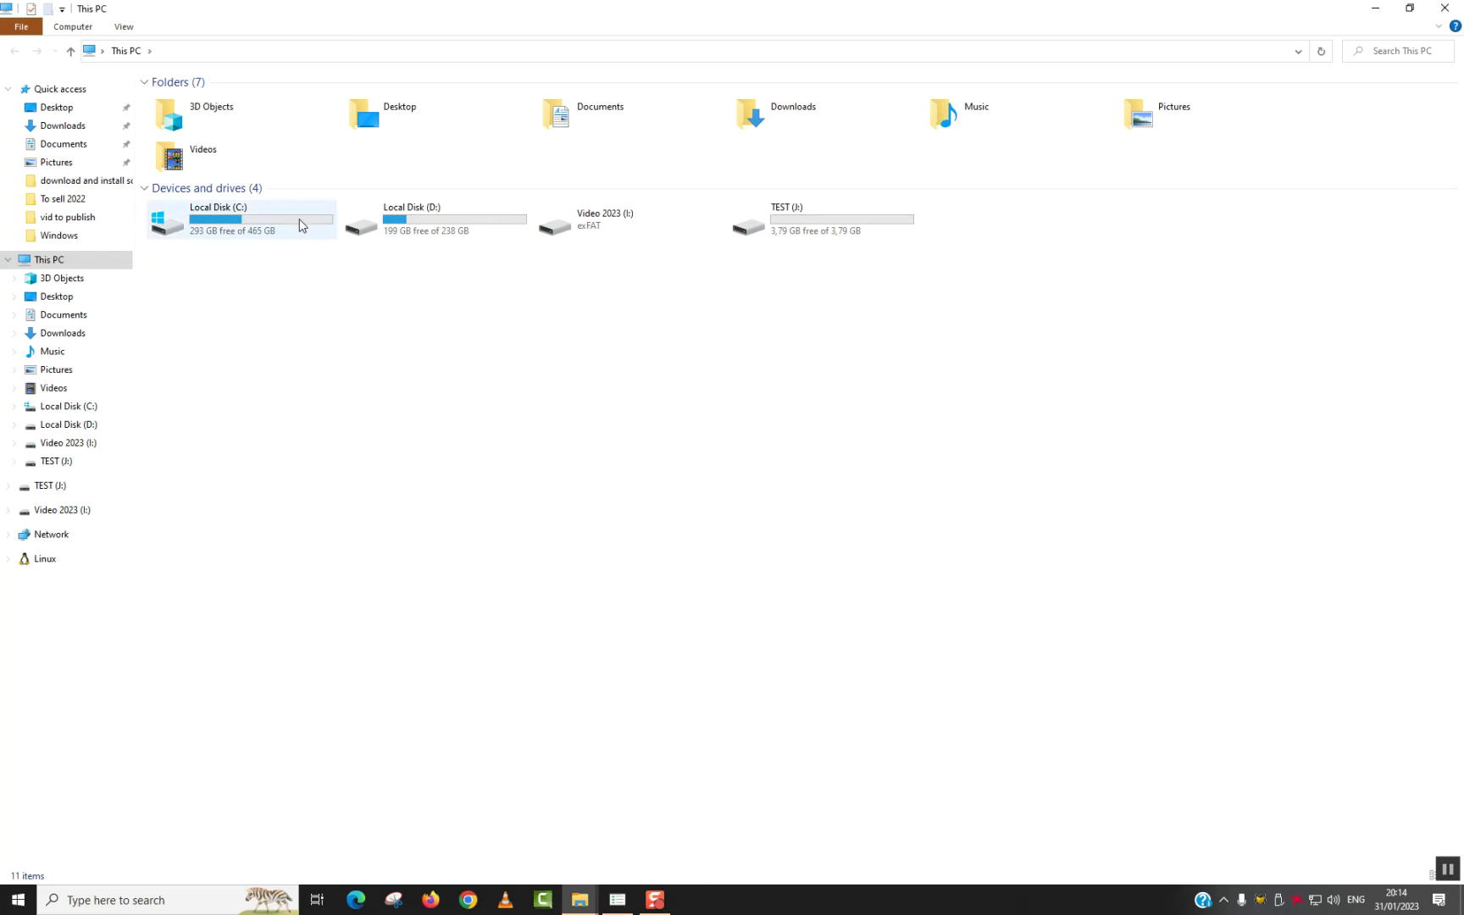
click(754, 238)
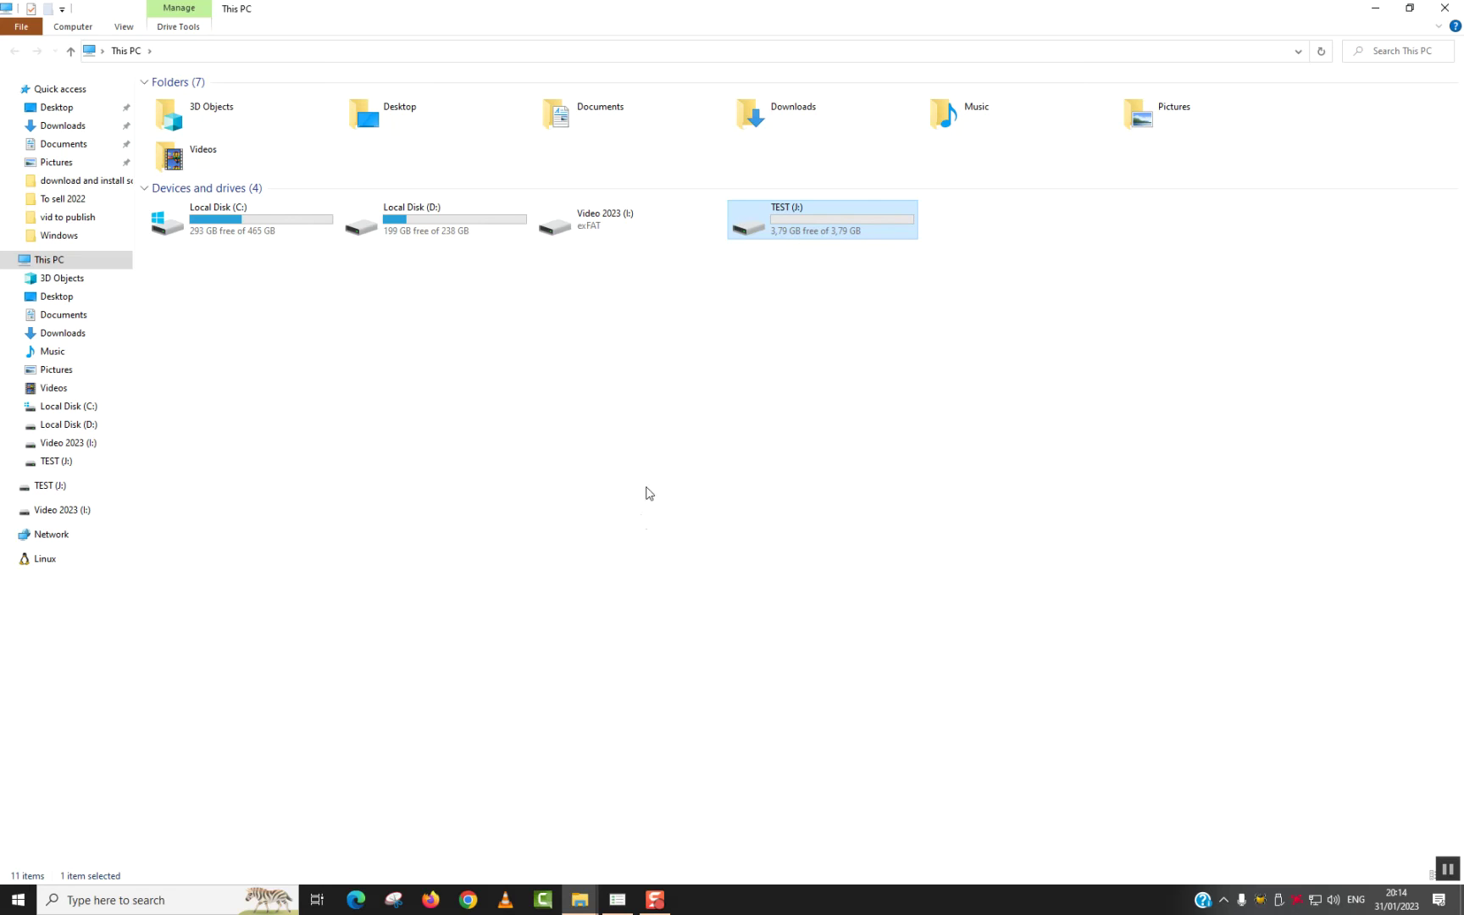
click(153, 909)
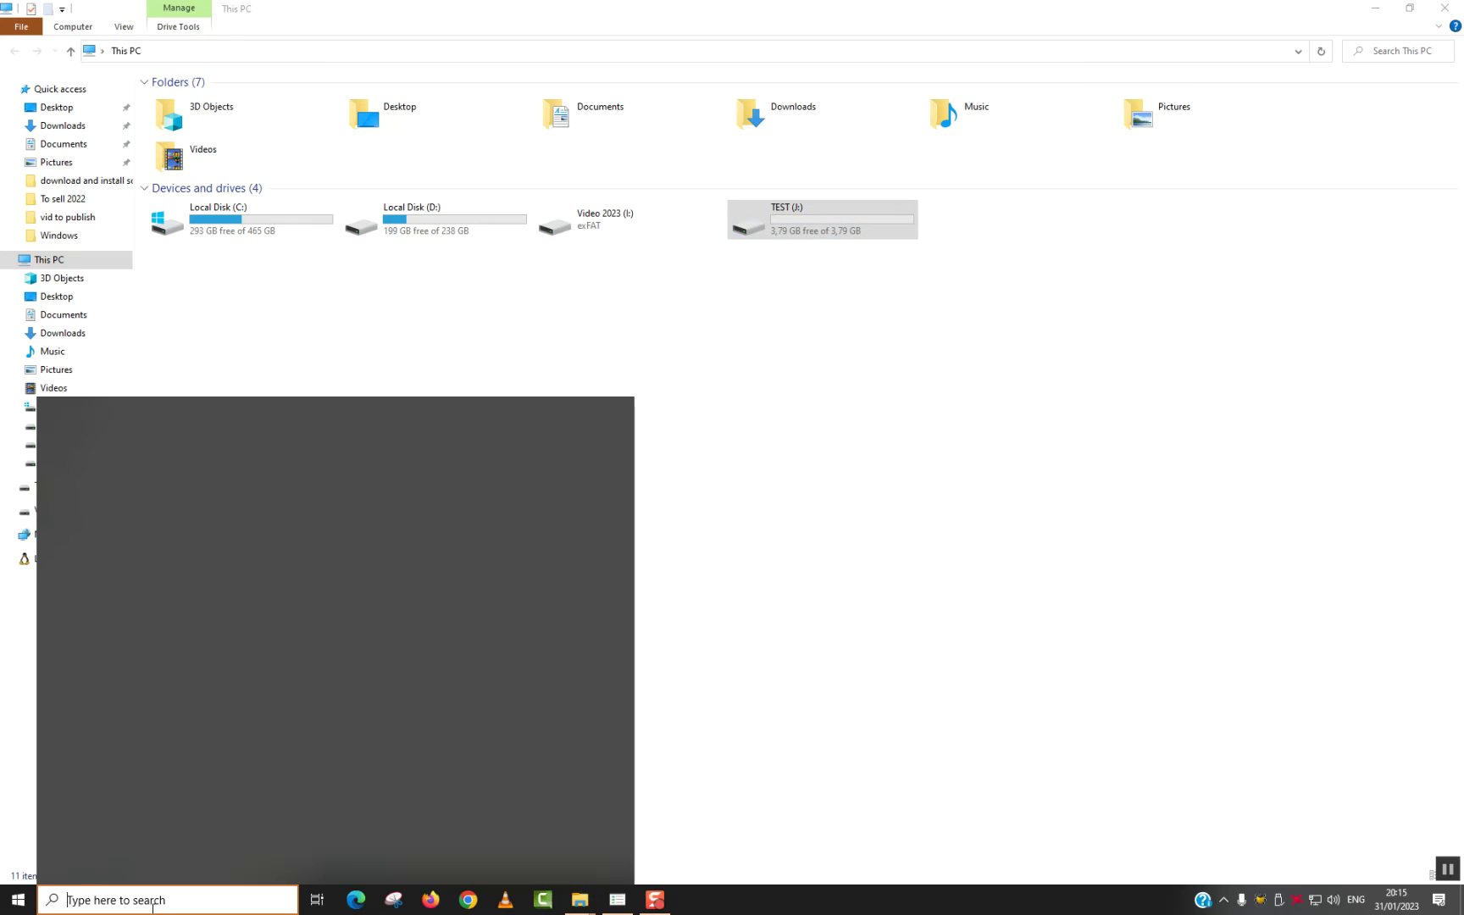
Search for 'control' and launch Control Panel from the results.
text(control)
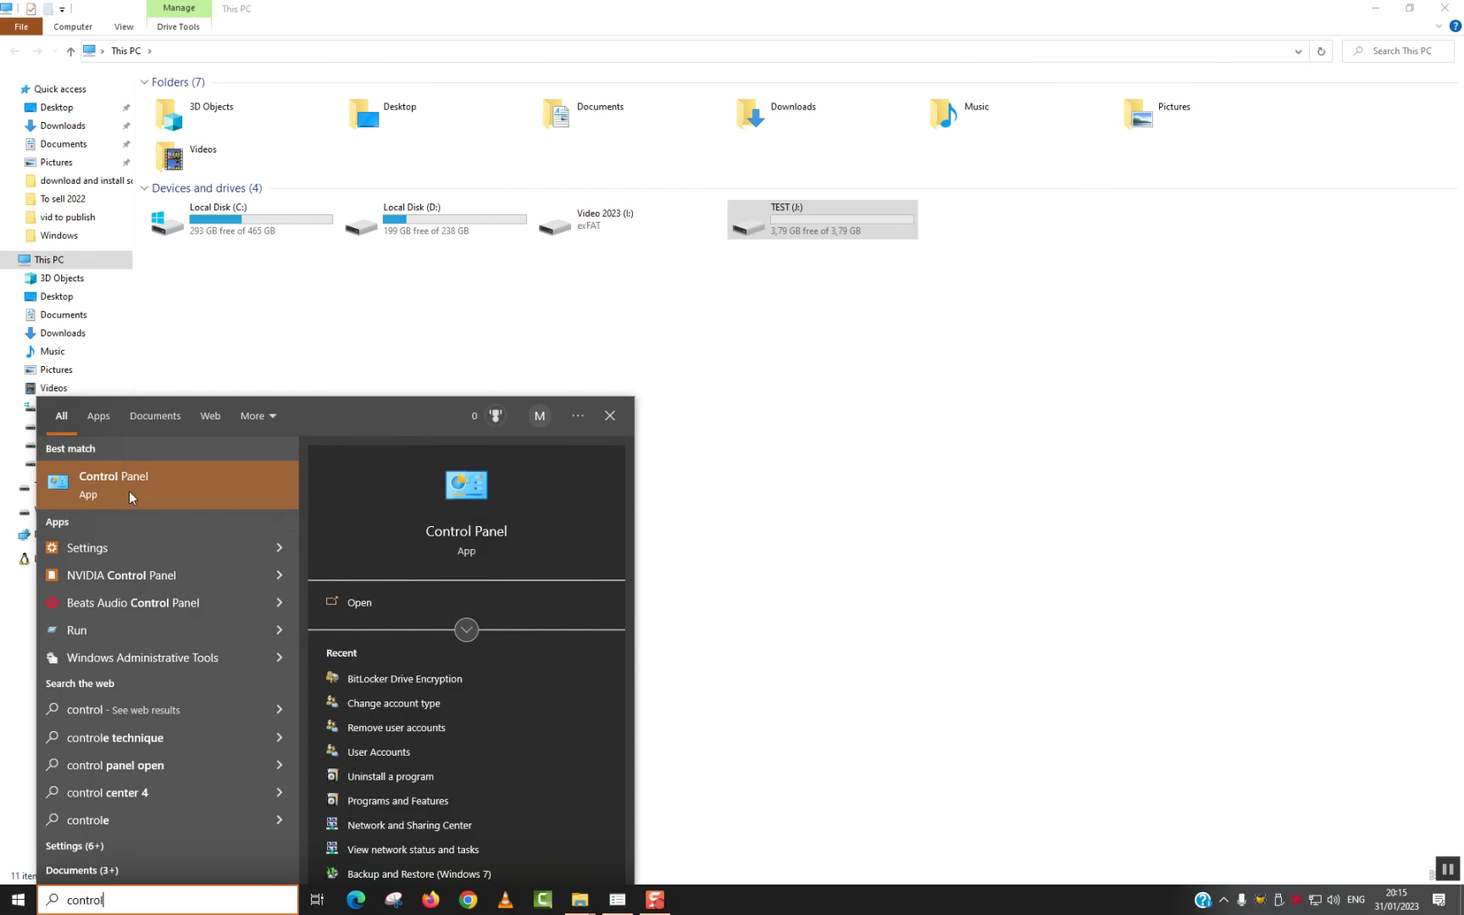
click(442, 531)
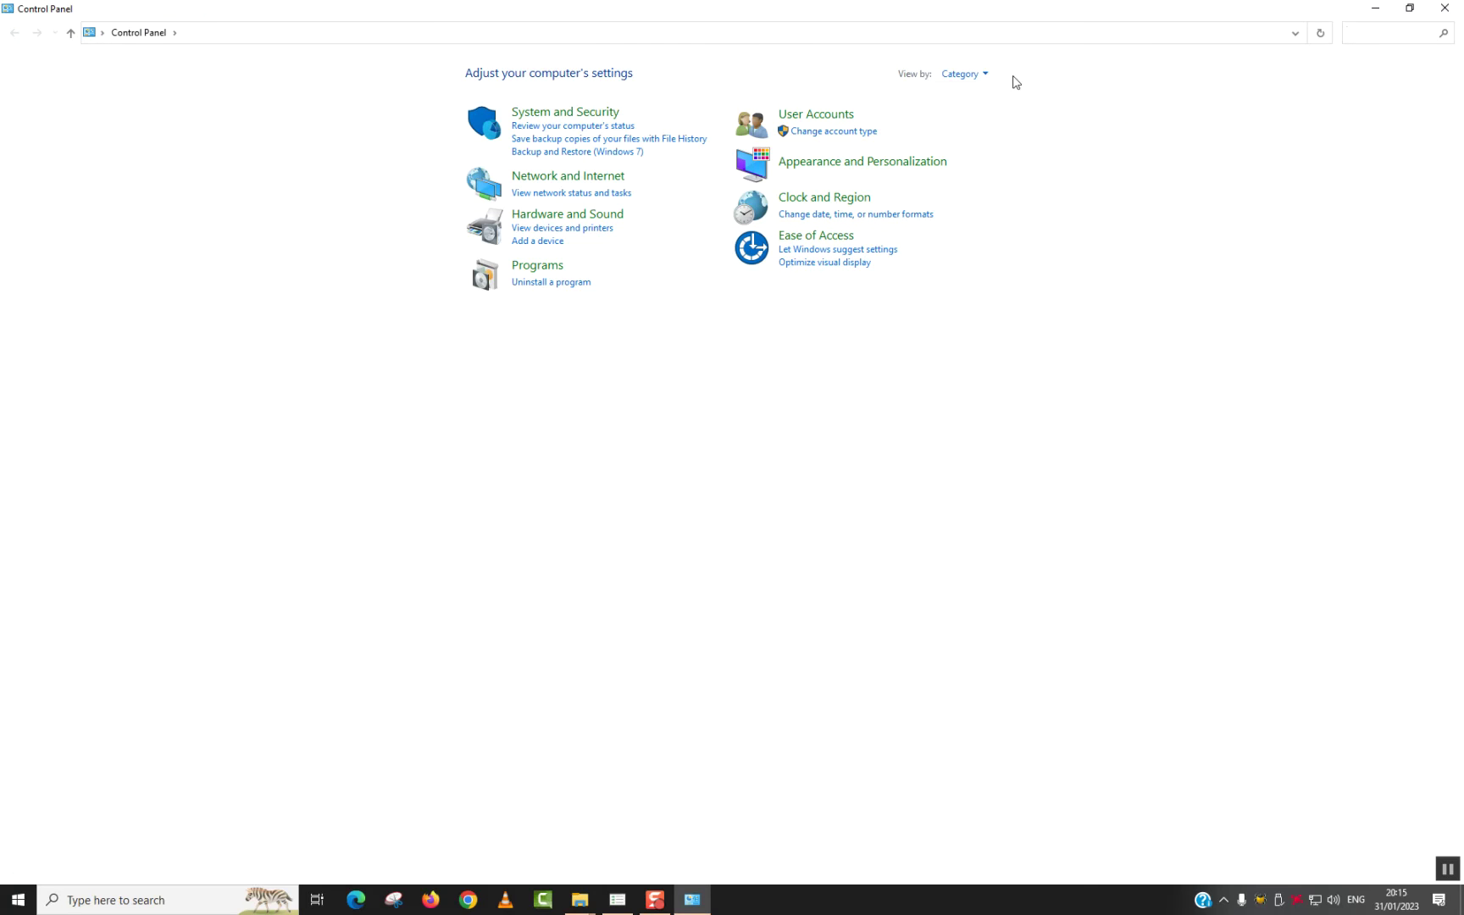
Go to System and Security, then BitLocker Drive Encryption, leaving the view style unchanged.
click(980, 75)
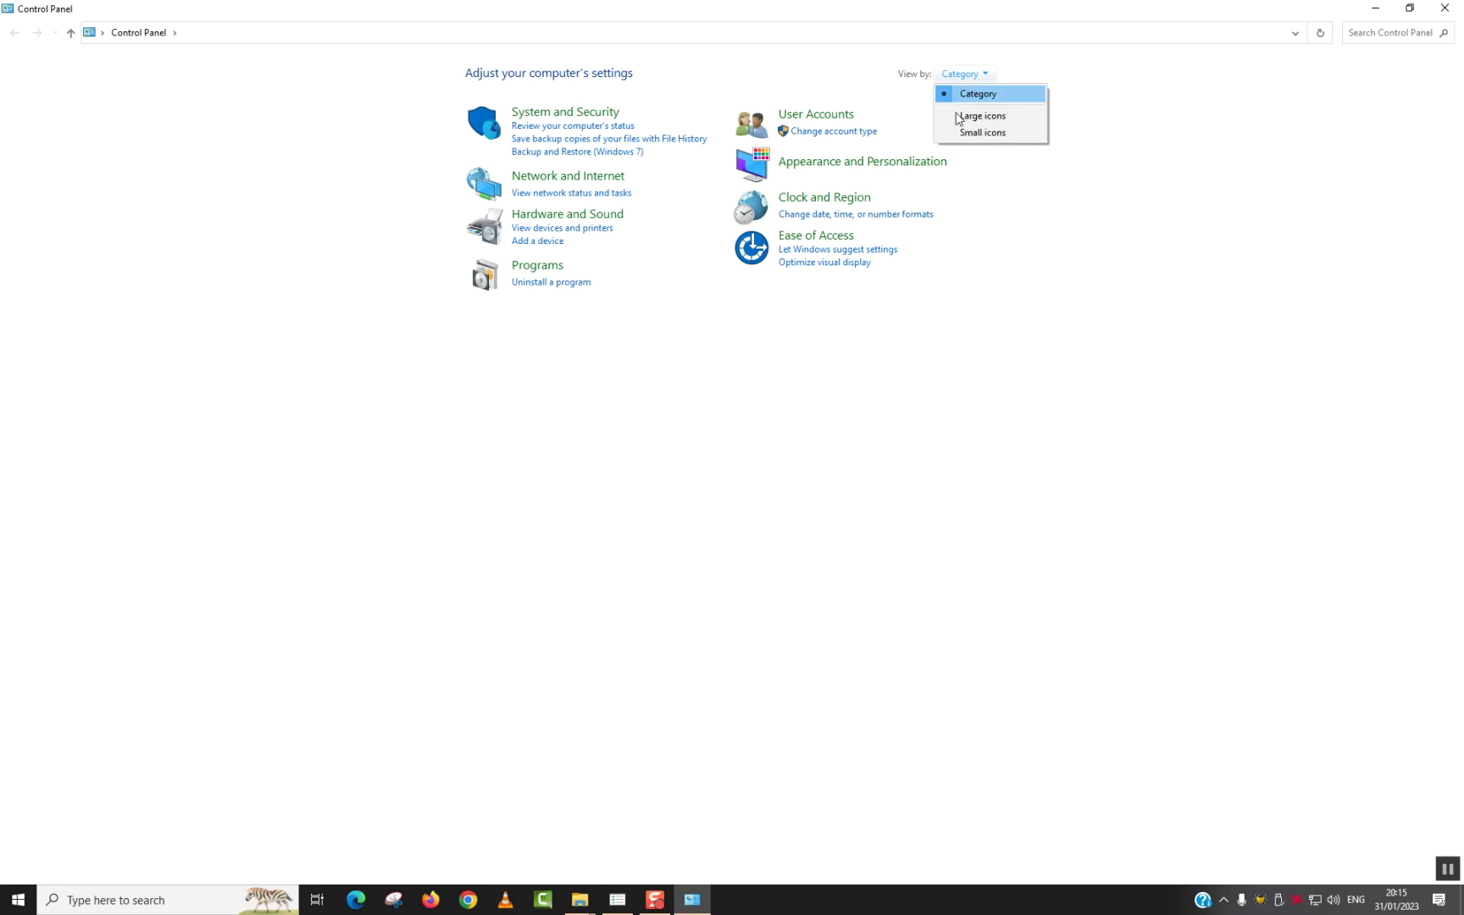
click(559, 372)
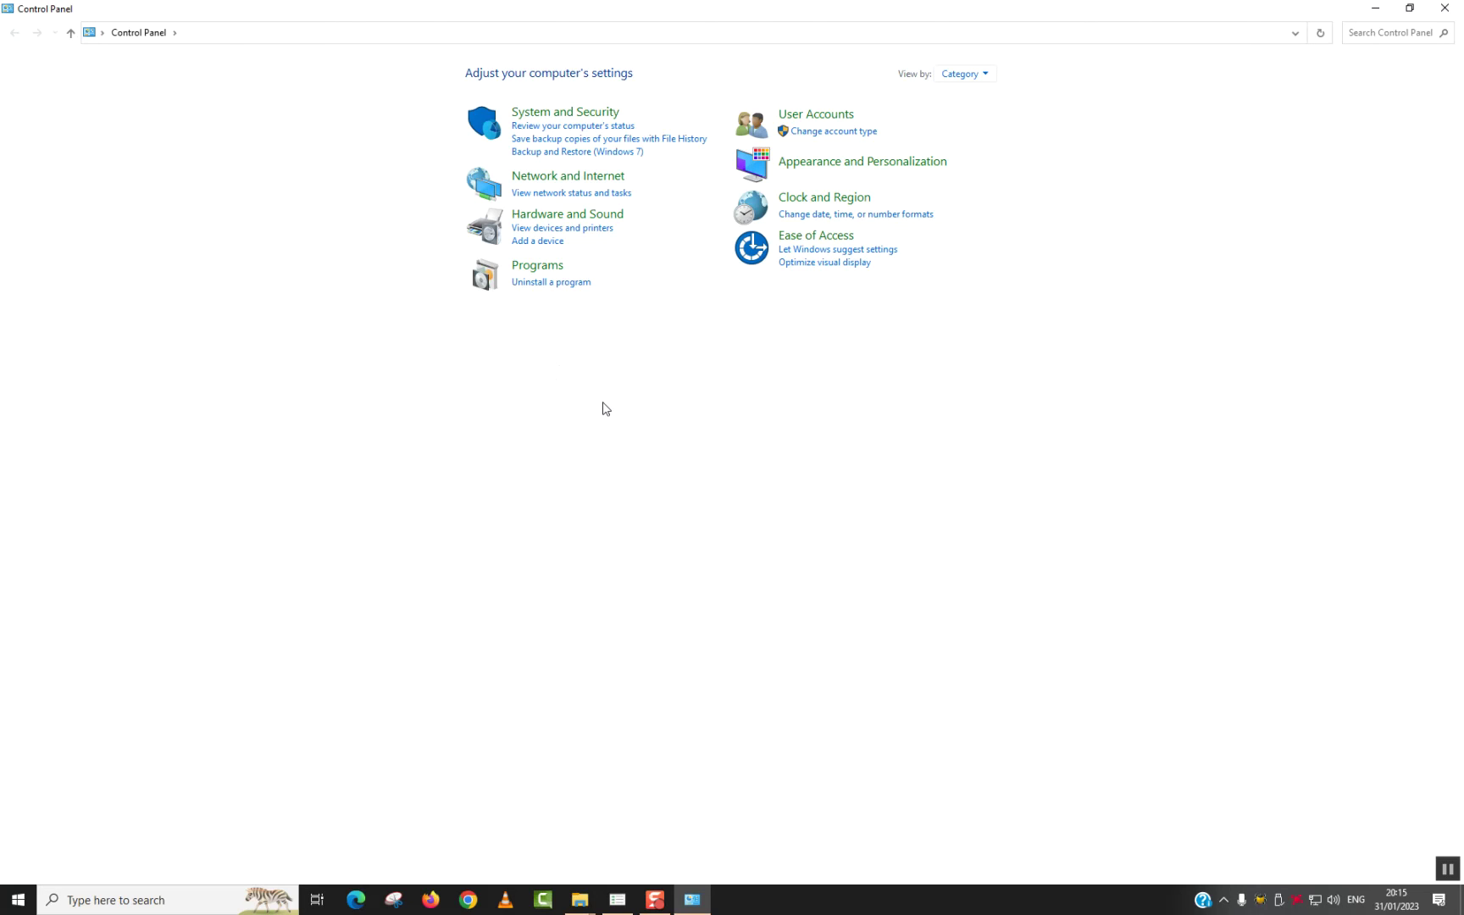
click(533, 116)
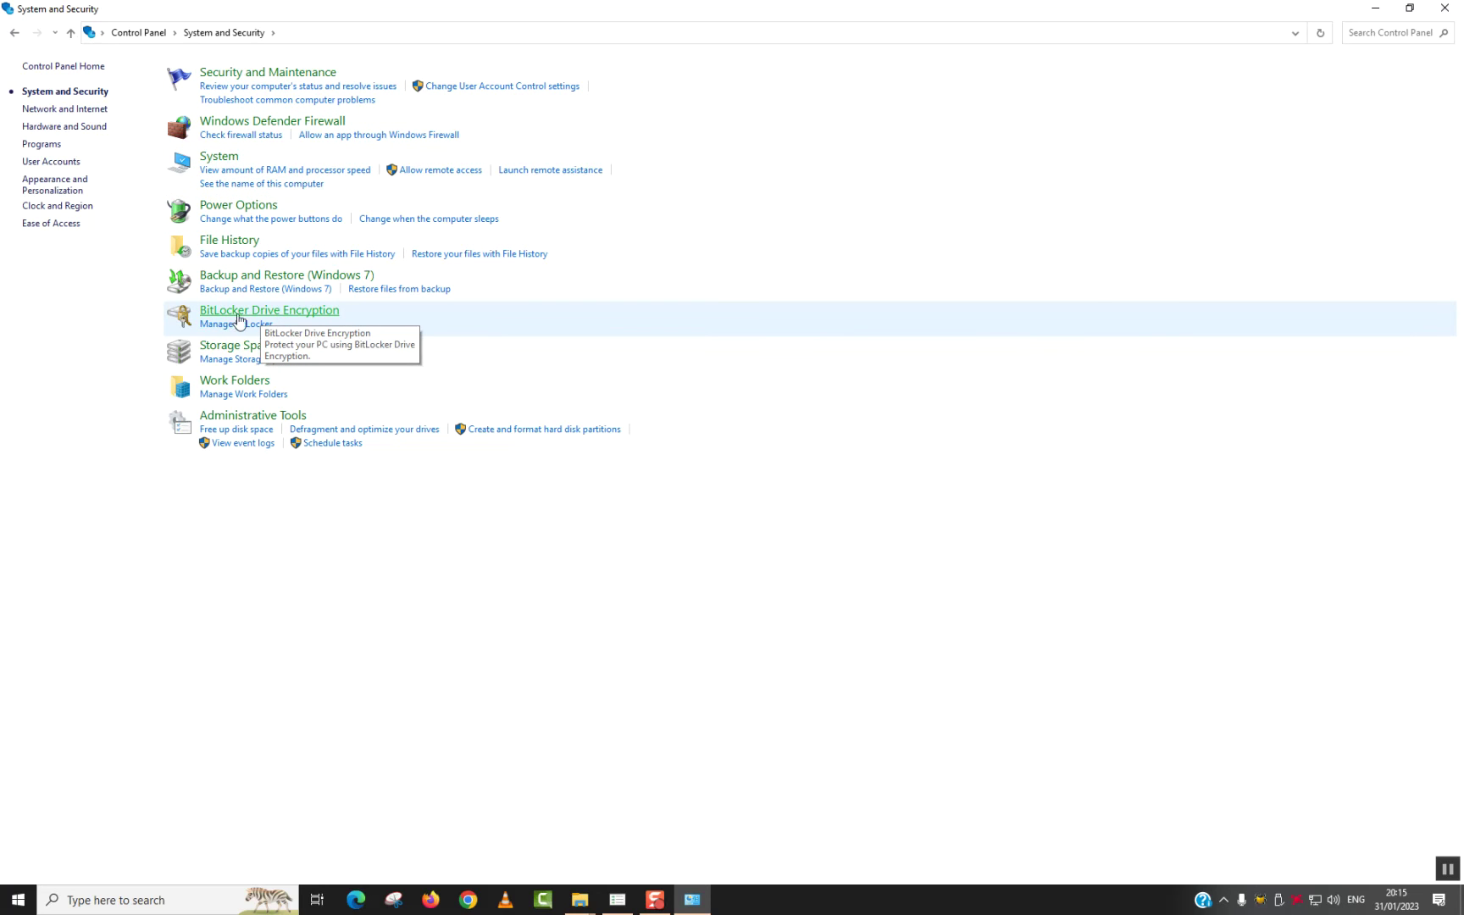
click(295, 317)
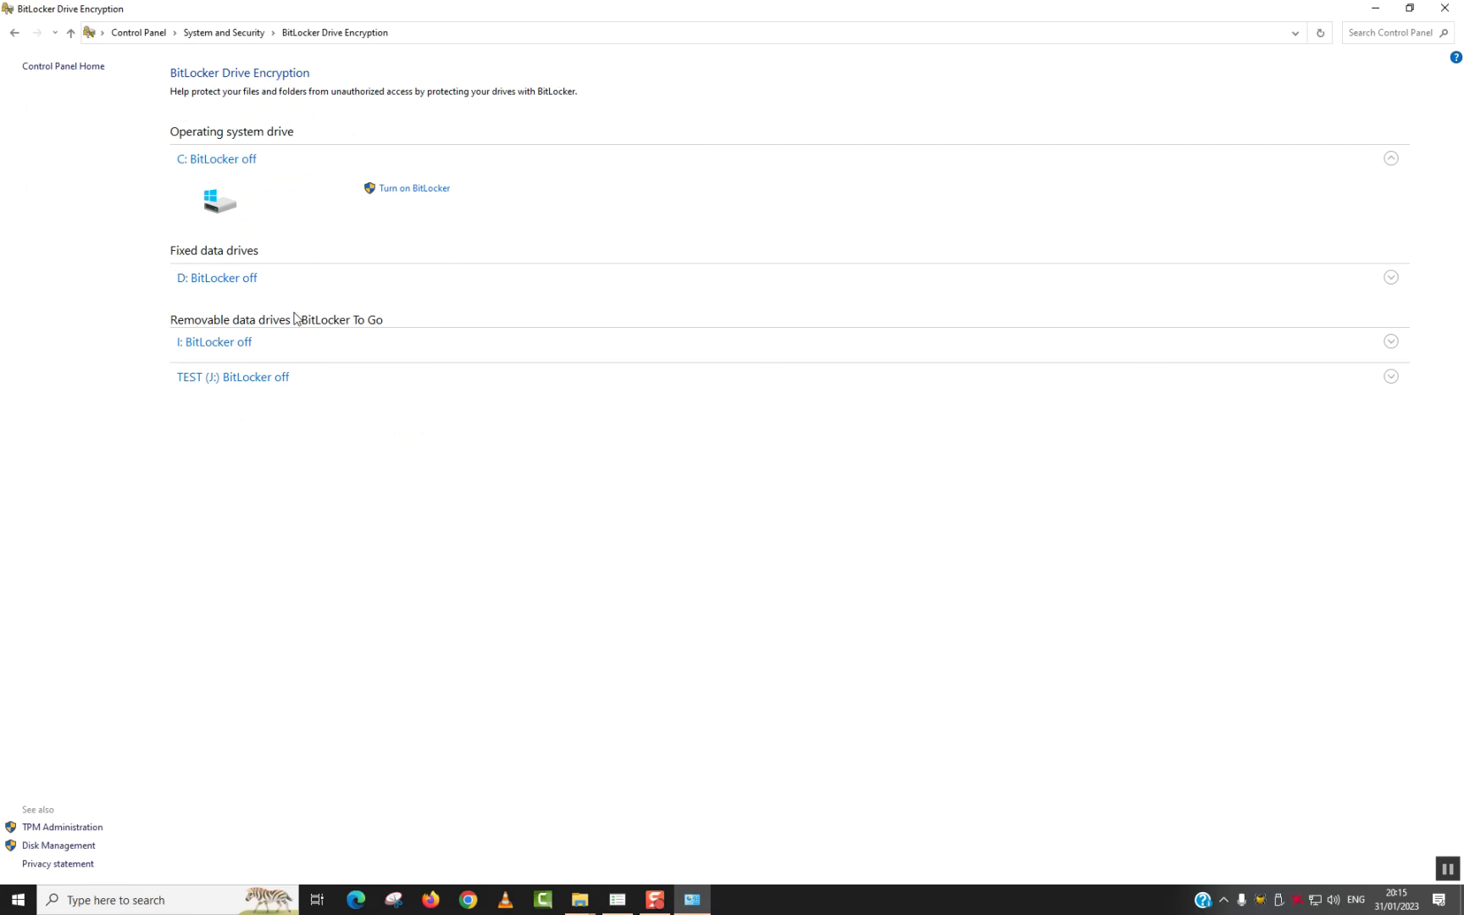
Turn on BitLocker for TEST (J:) and choose a password to unlock it.
click(200, 385)
click(404, 409)
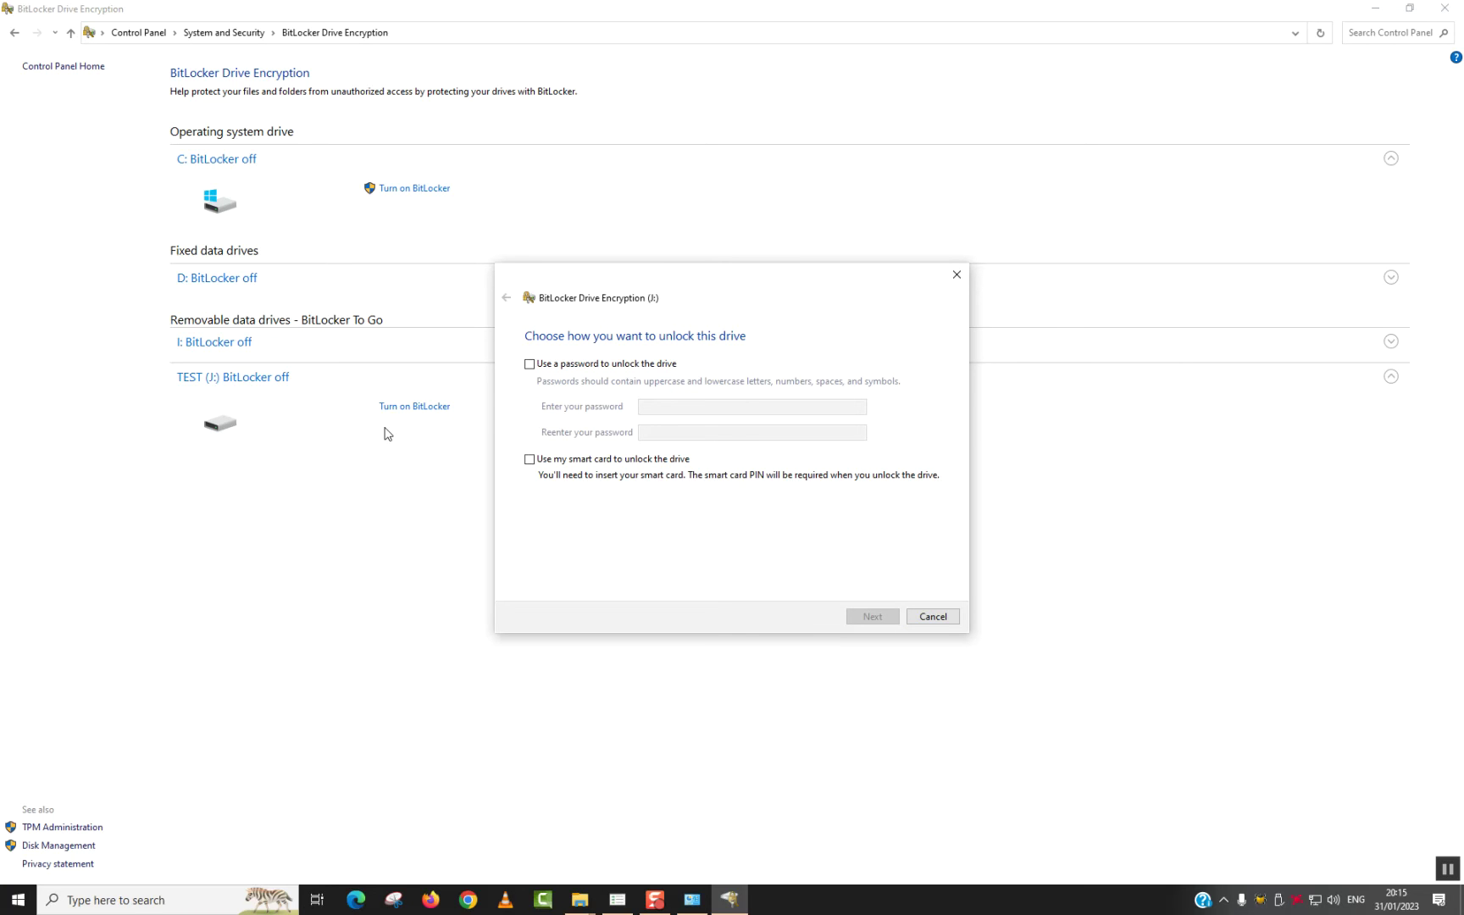
click(534, 366)
Enter and confirm an unlock password, which is rejected as too short.
click(668, 407)
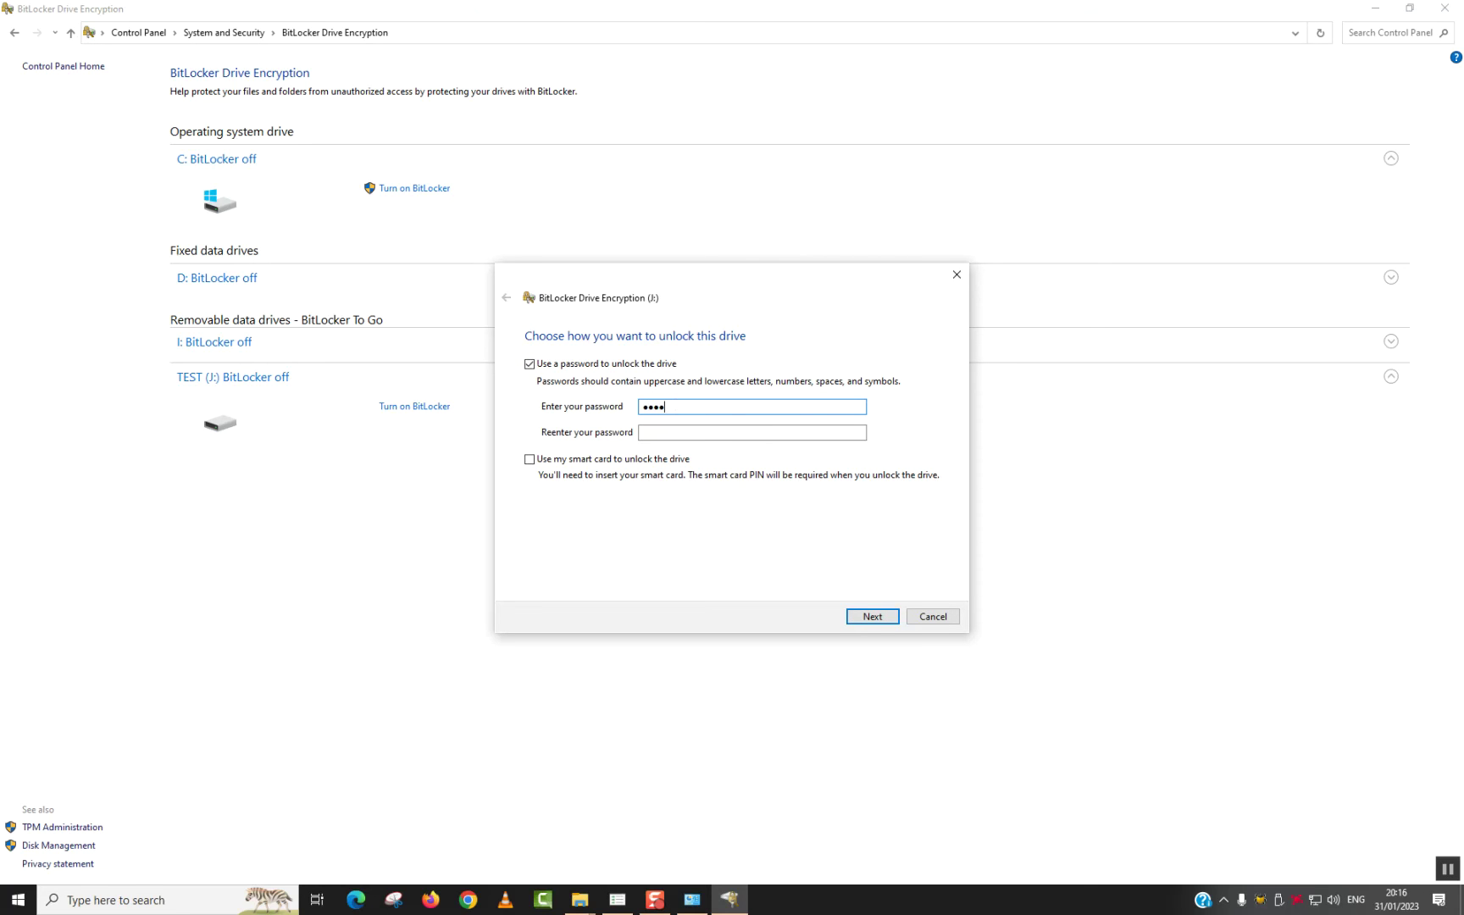
click(666, 434)
click(876, 616)
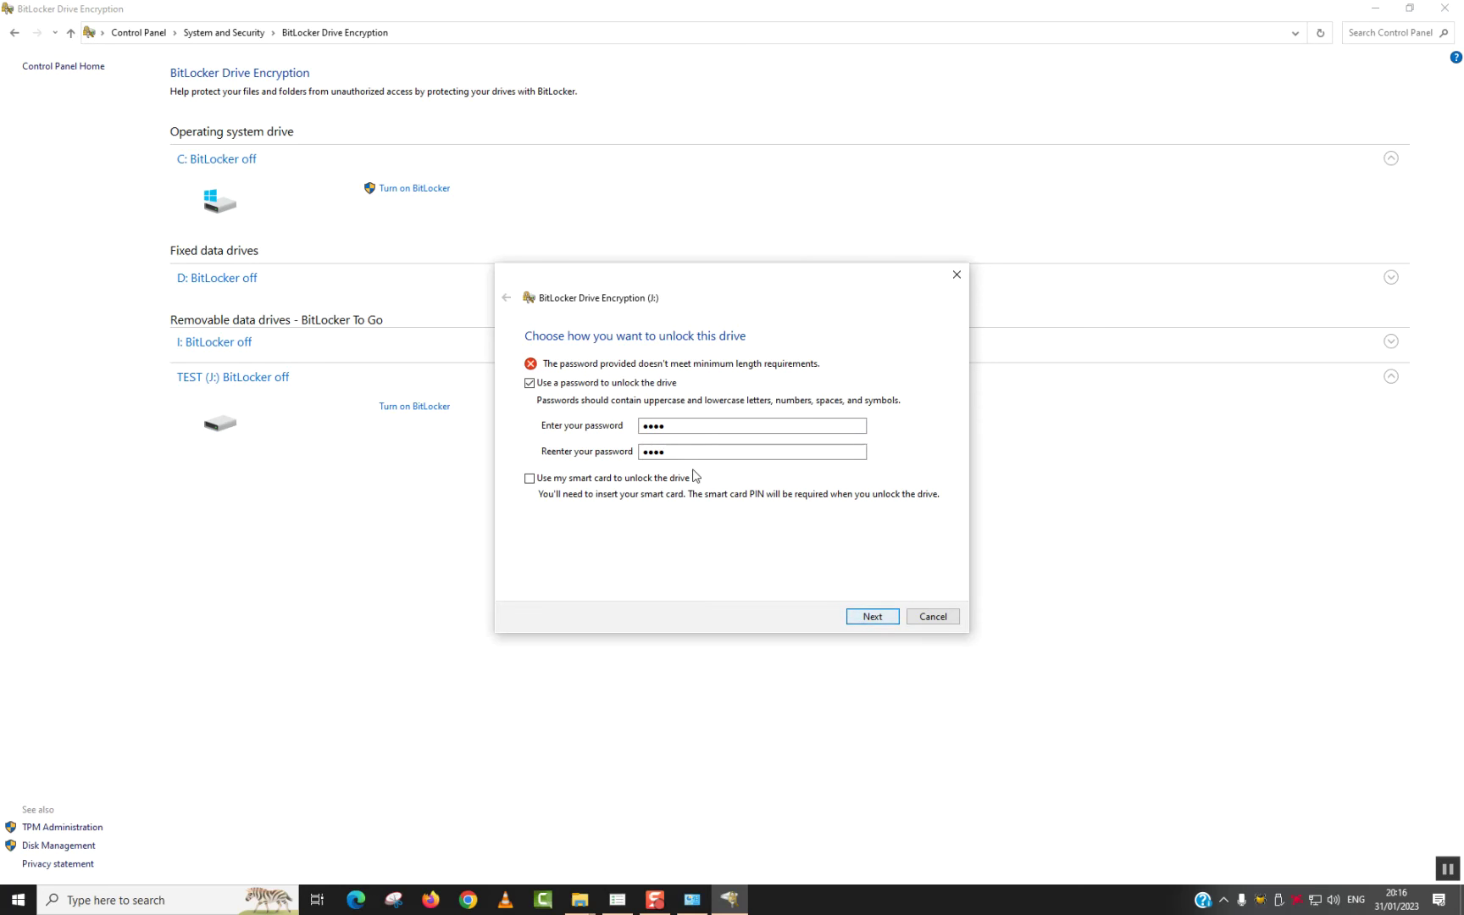
Clear both password fields and enter a longer unlock password, then confirm it.
click(637, 427)
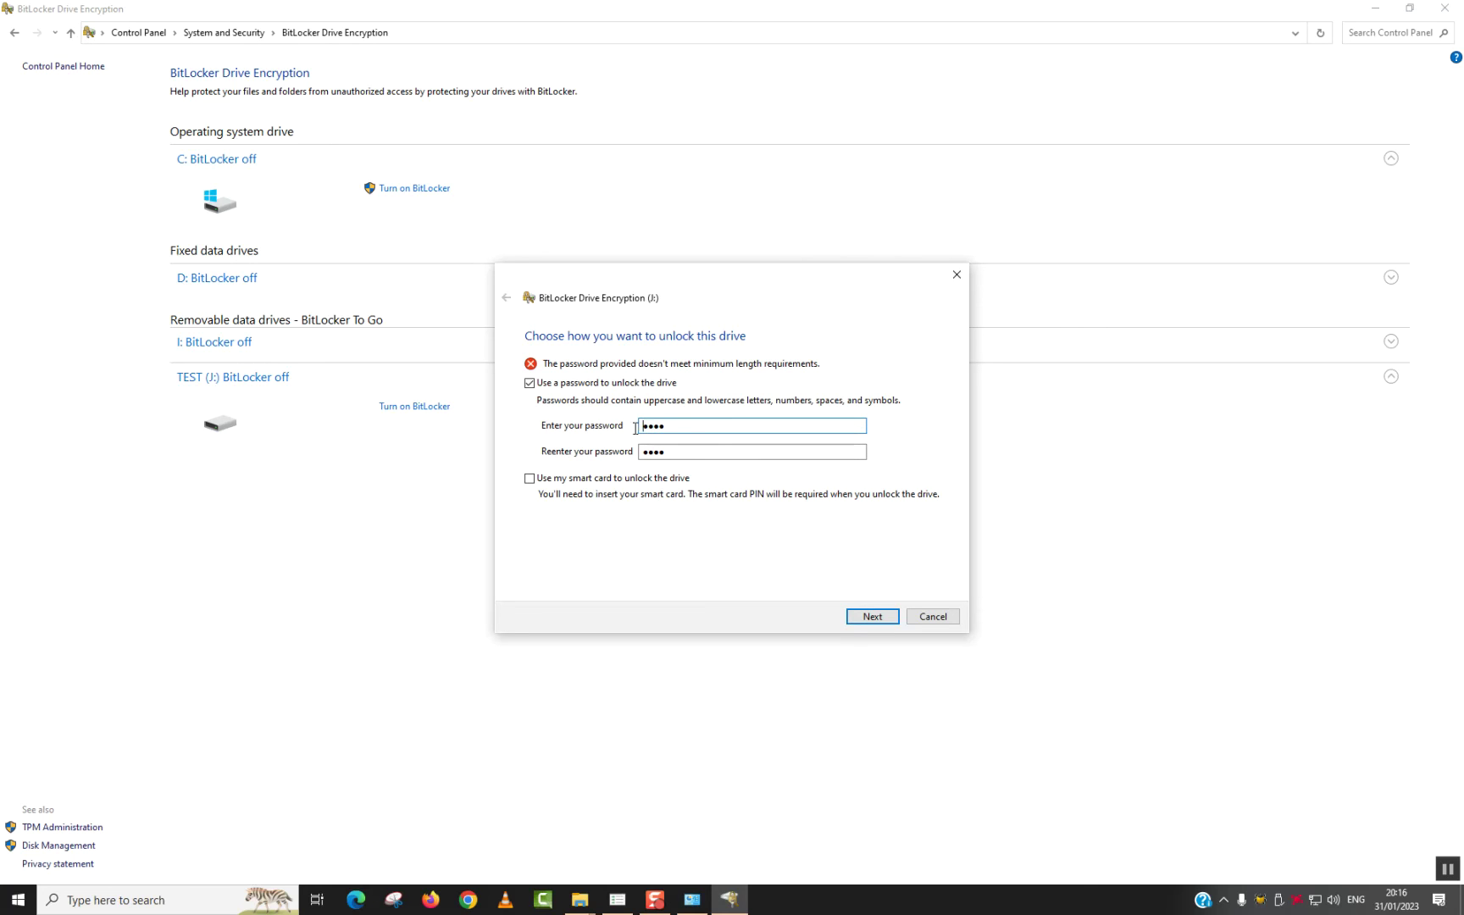
double_click(668, 425)
key(BackSpace)
key(Tab)
click(652, 454)
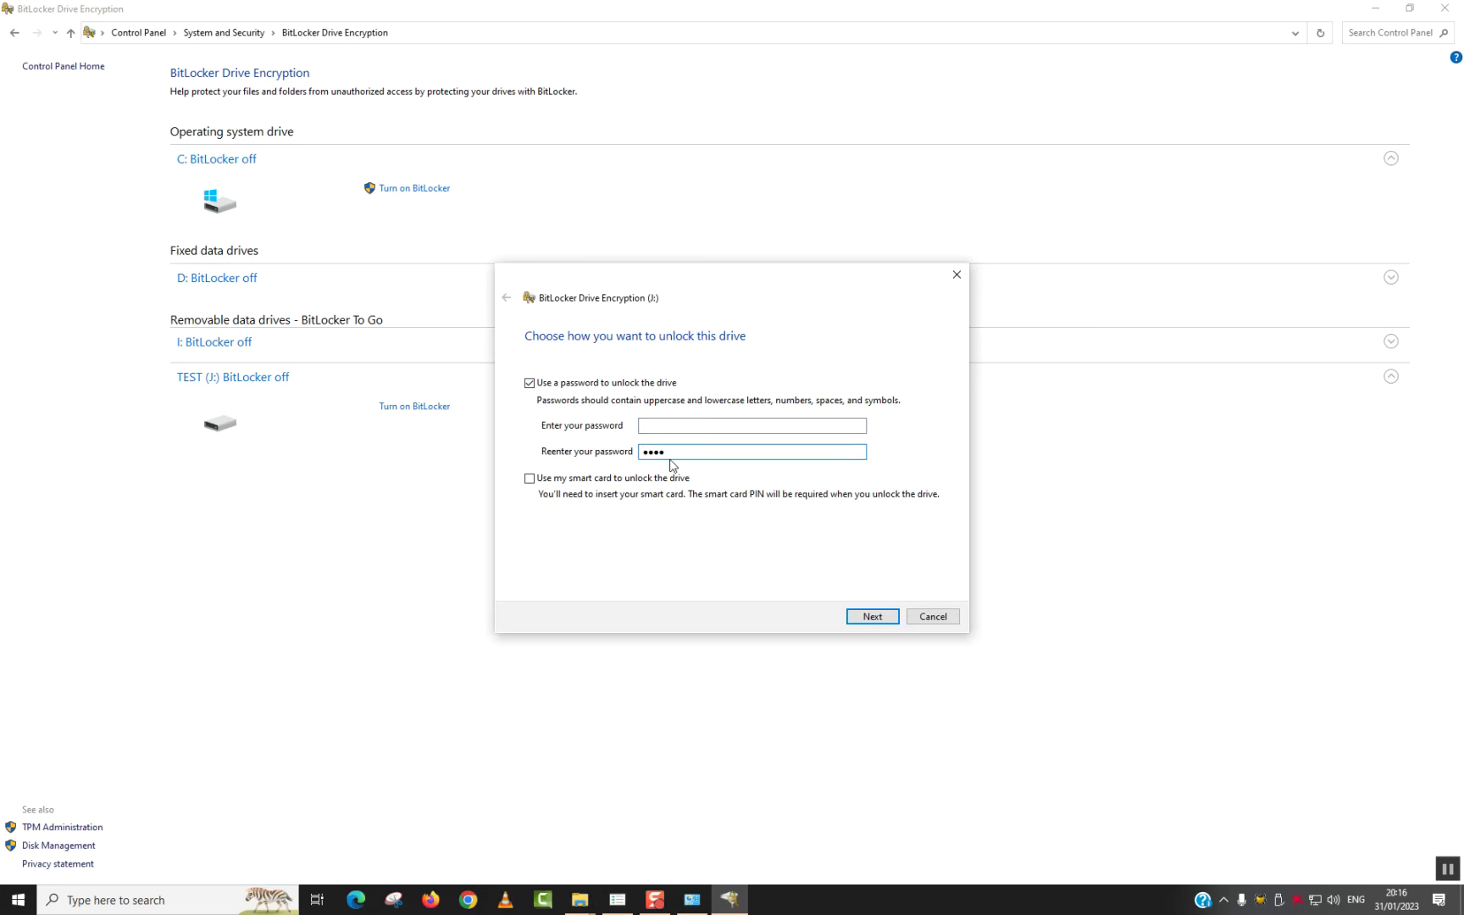
drag(678, 453, 646, 453)
key(BackSpace)
key(BackSpace)
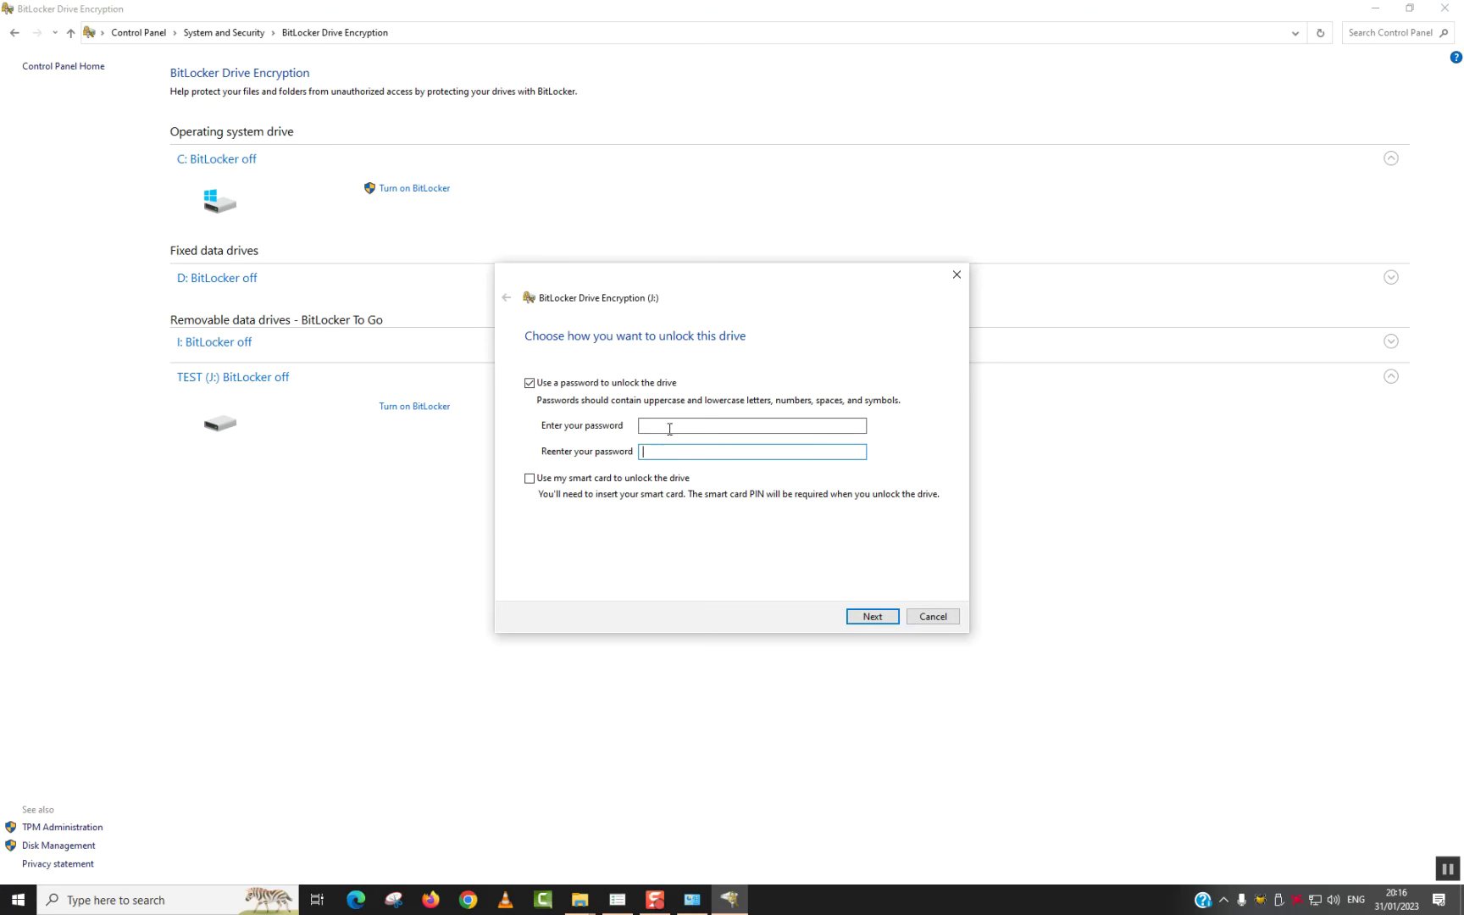
click(669, 426)
text(•)
click(643, 452)
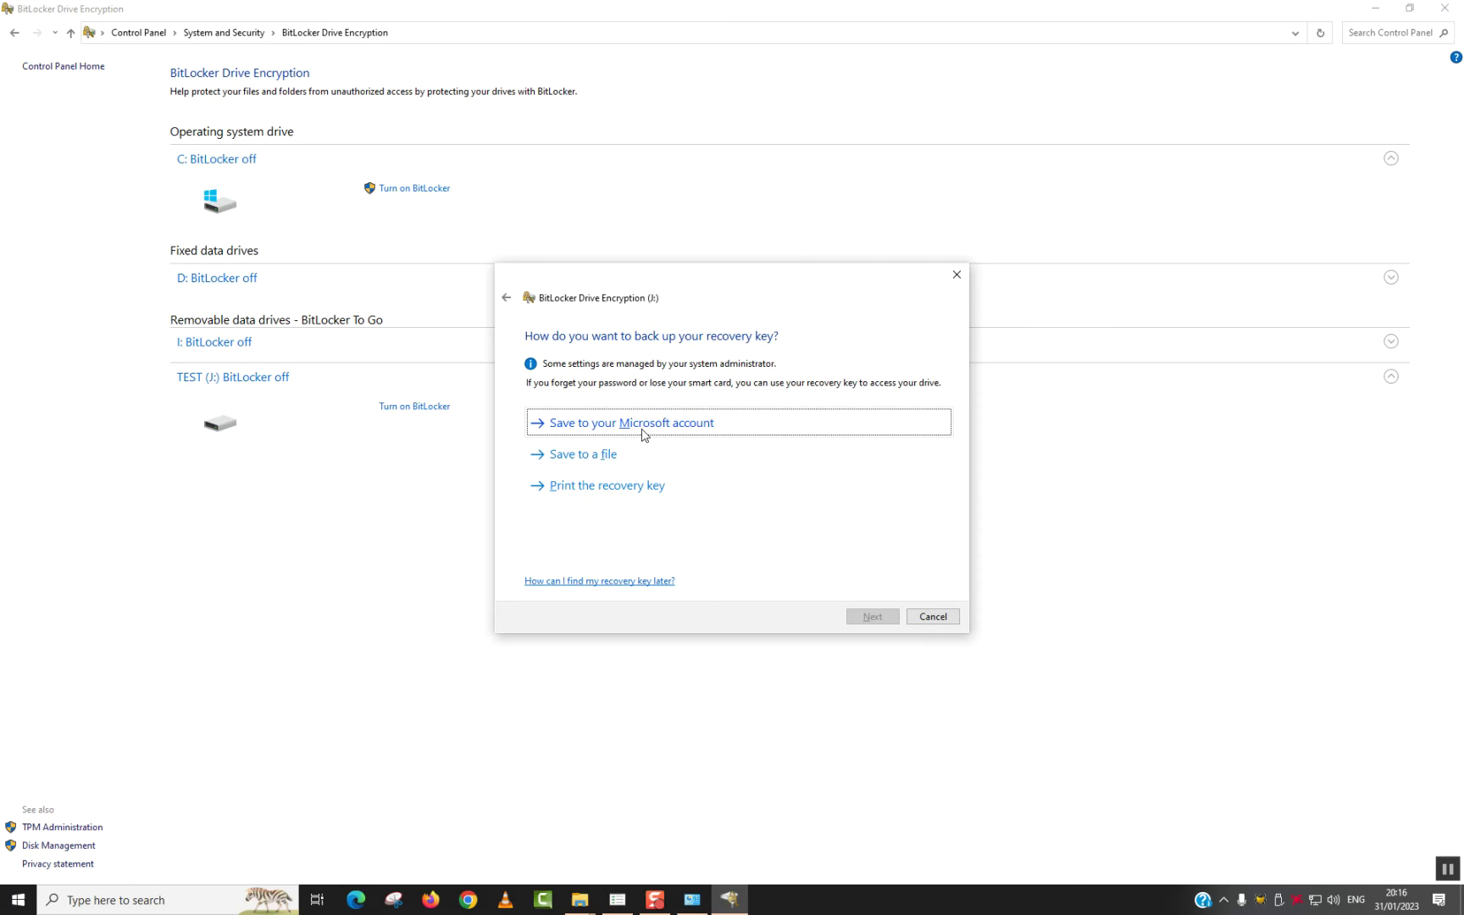
Save the TEST (J:) recovery key to a file under This PC > Downloads.
click(582, 460)
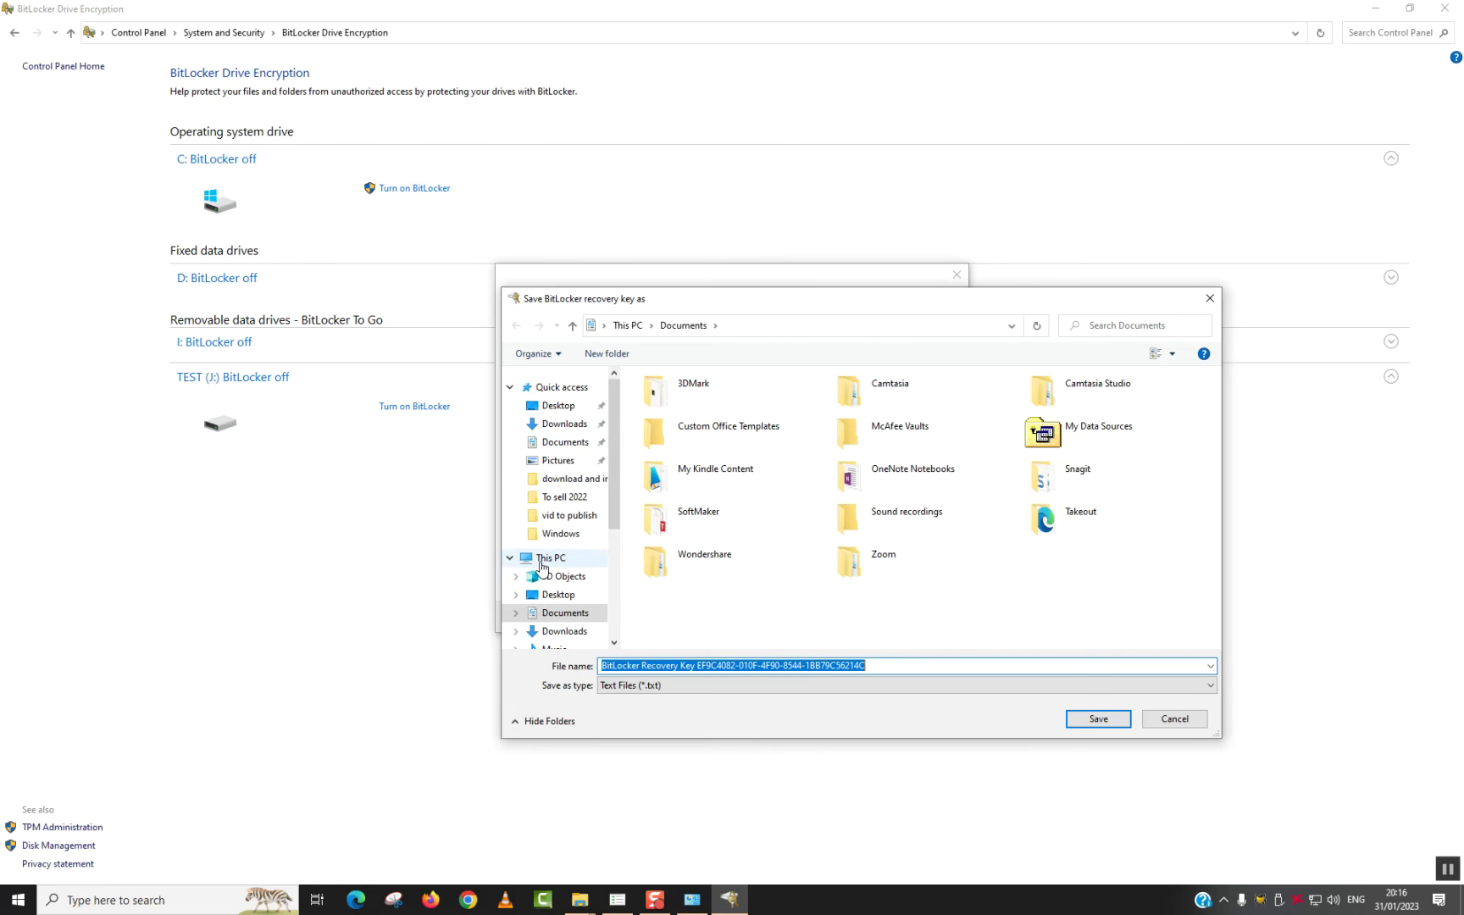
click(549, 557)
click(583, 424)
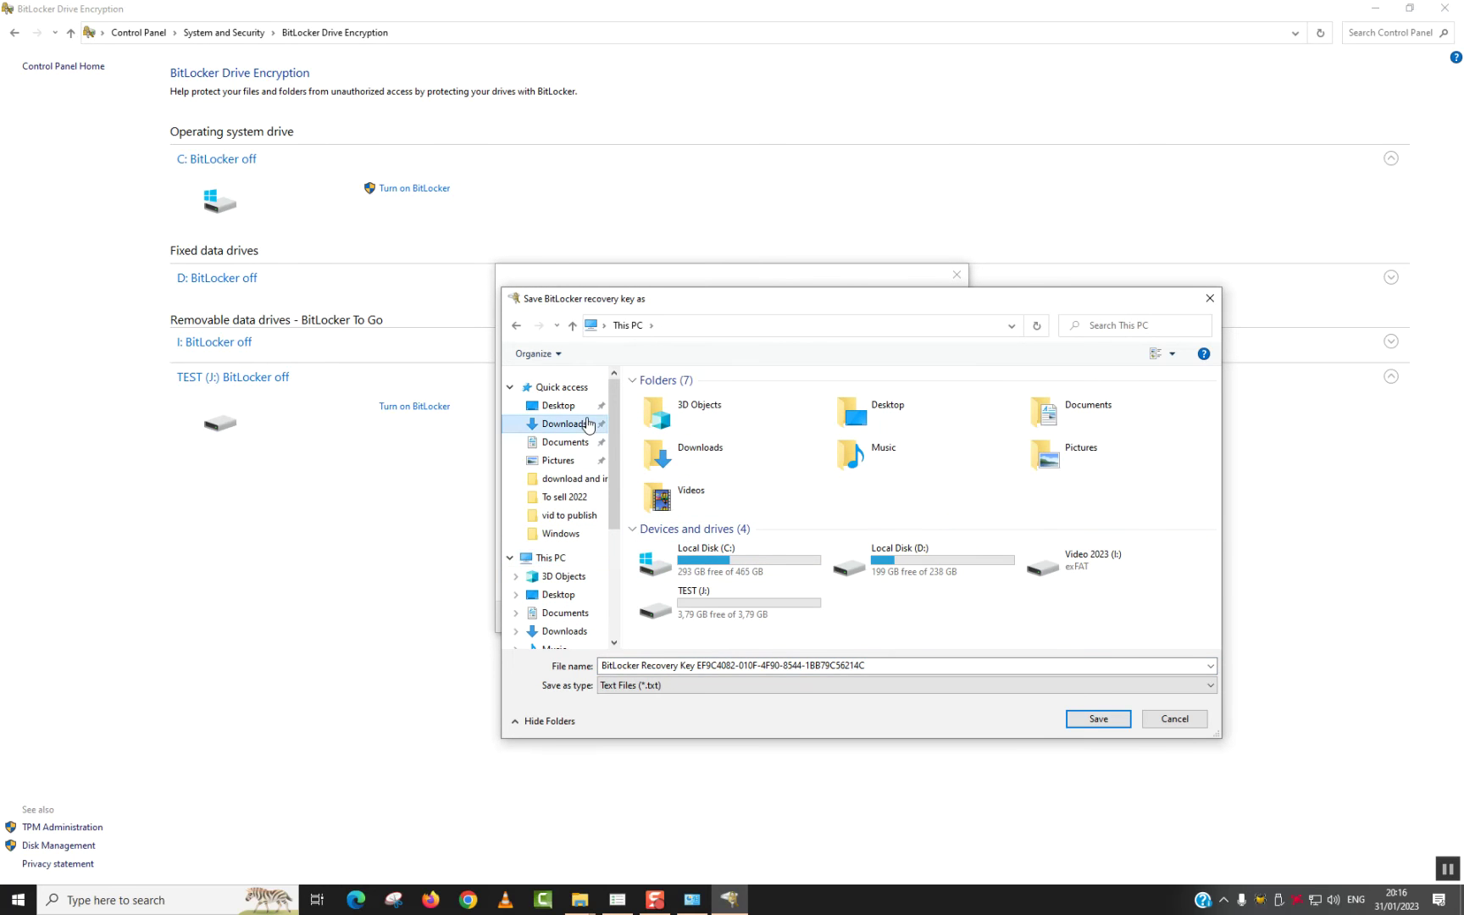
click(1098, 718)
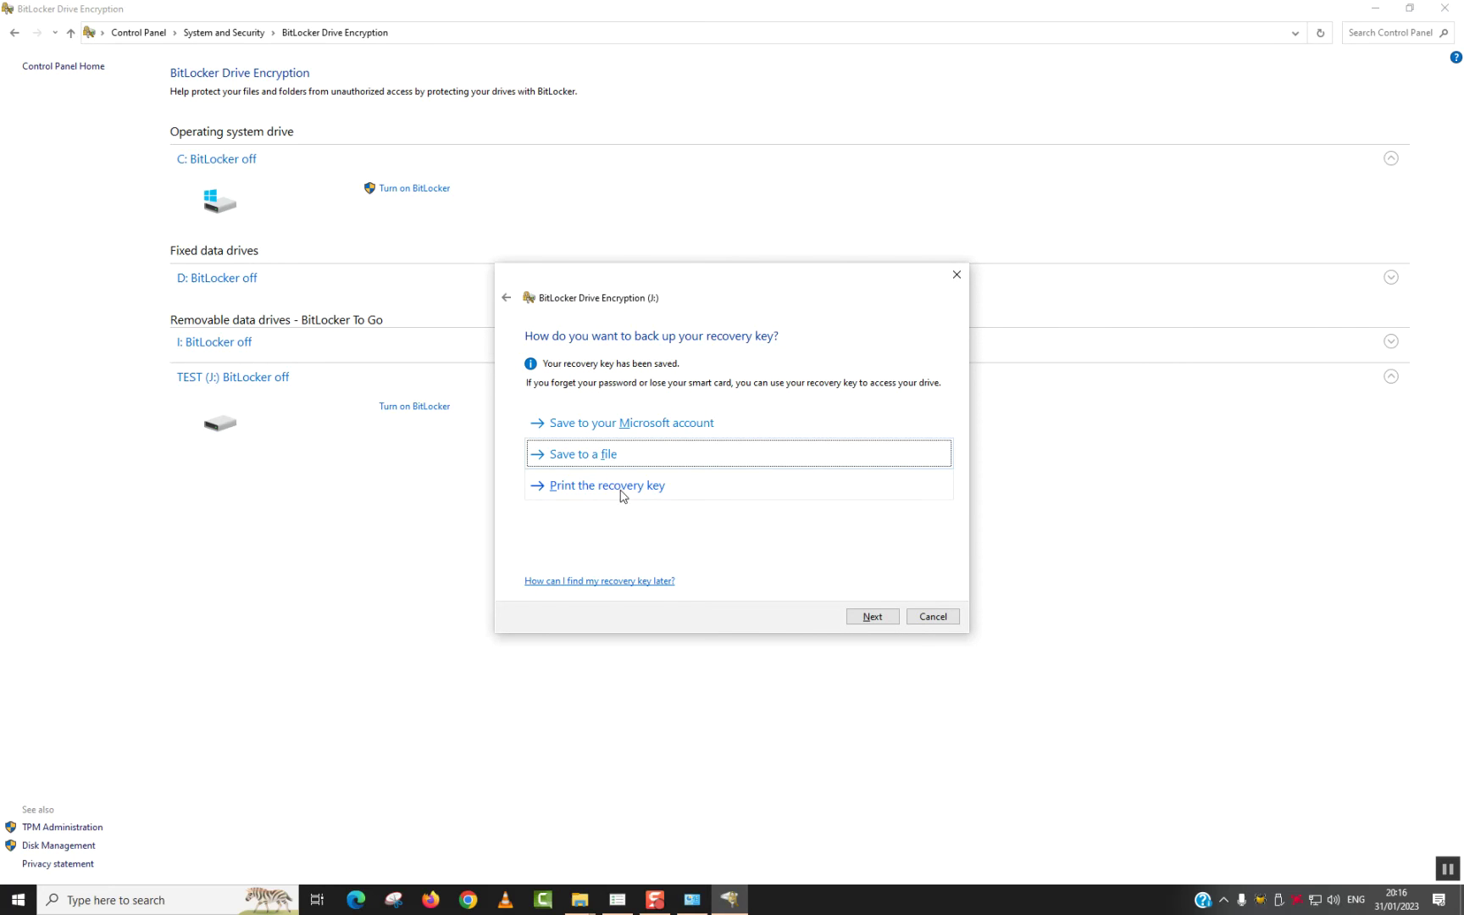
Choose 'Encrypt entire drive' with Compatible mode and start encrypting TEST (J:).
click(872, 617)
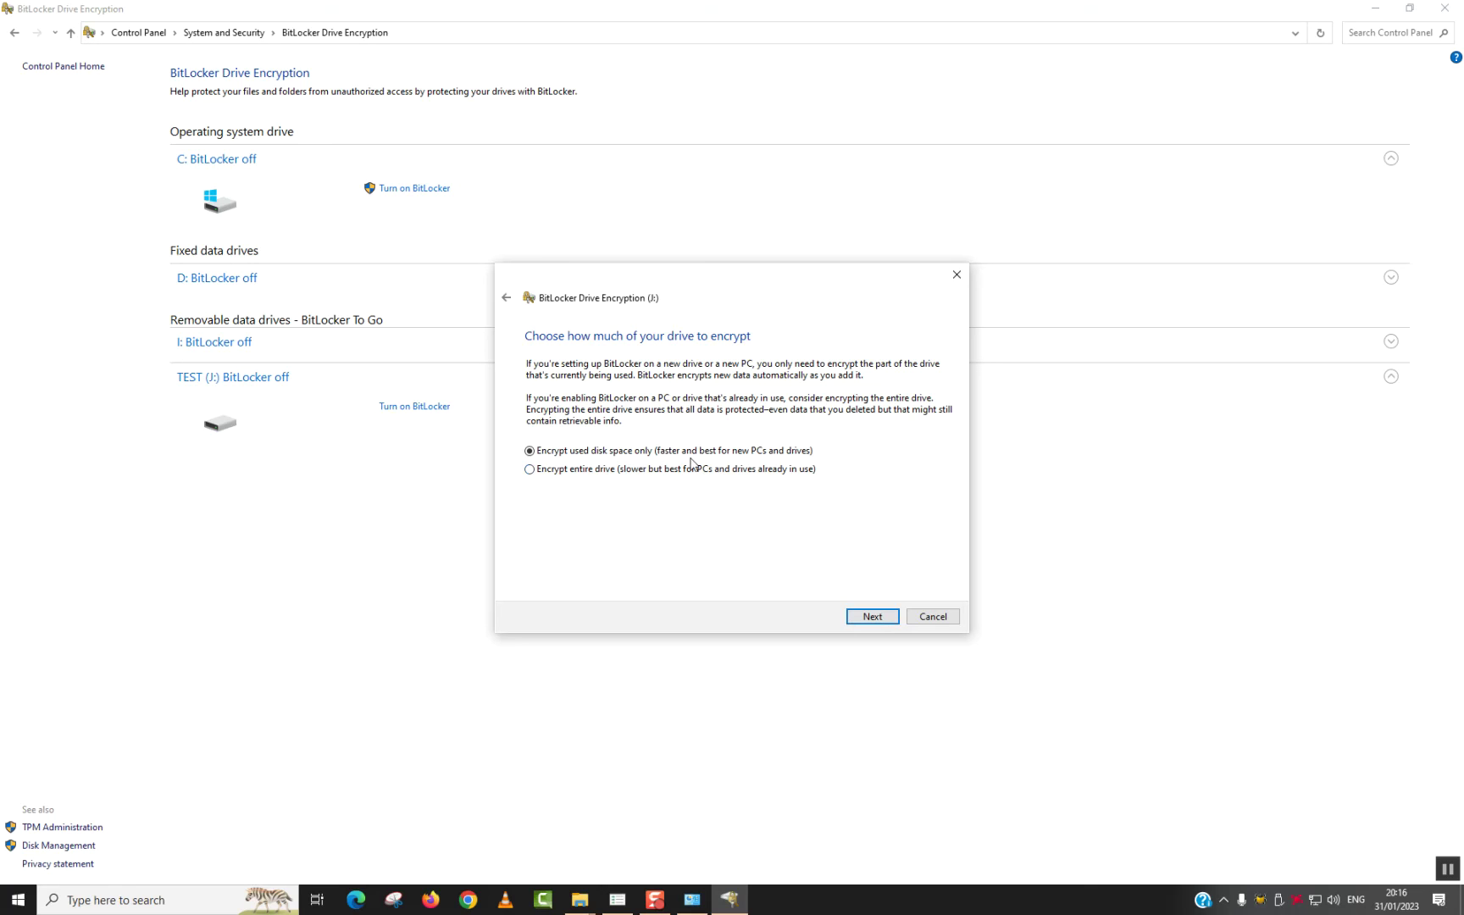
click(553, 474)
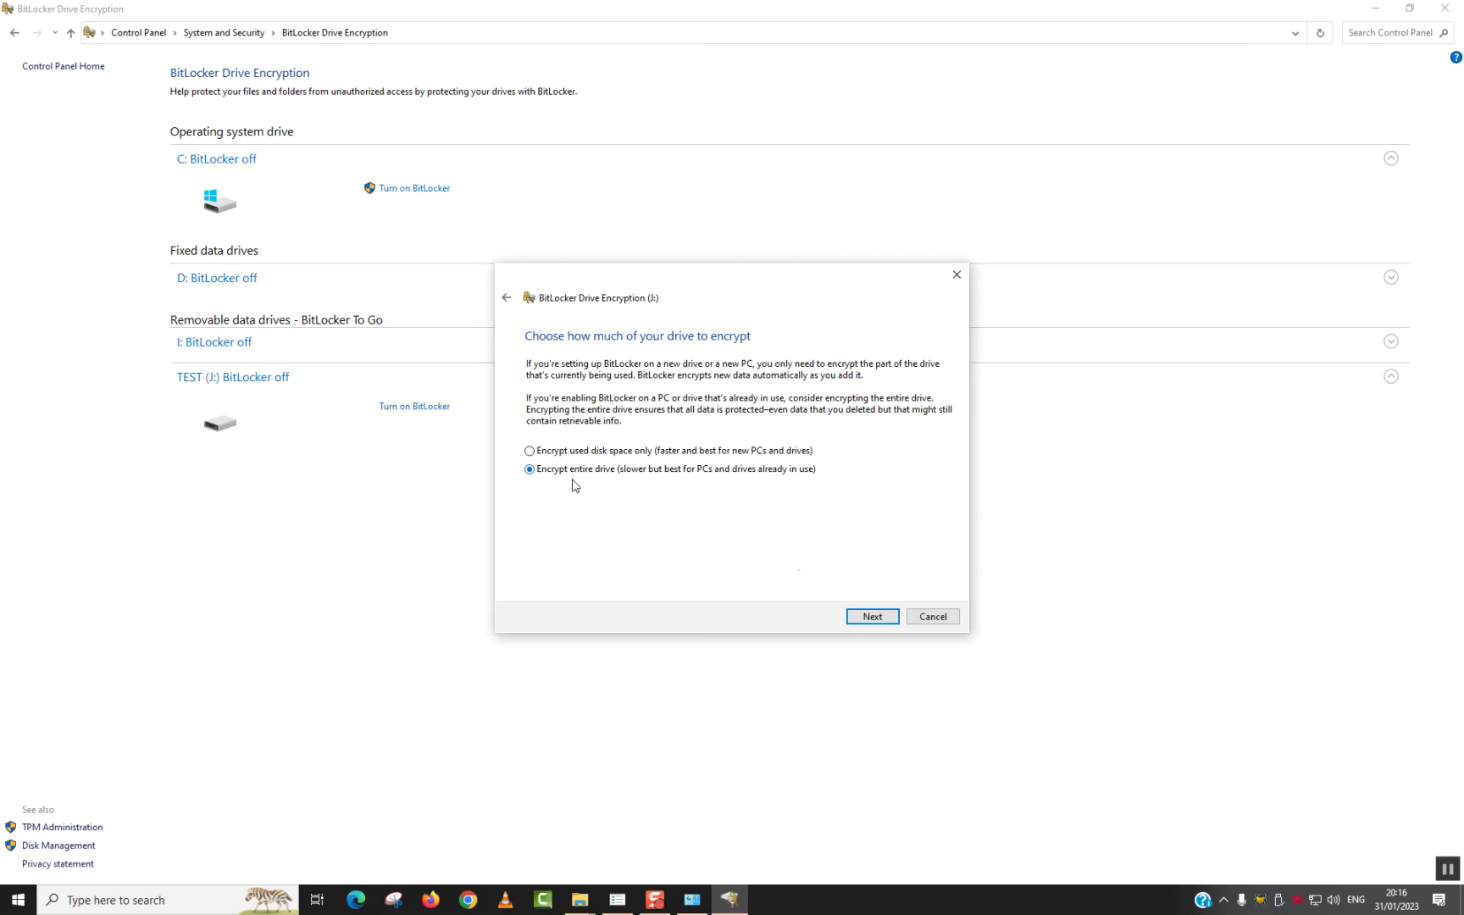
click(868, 623)
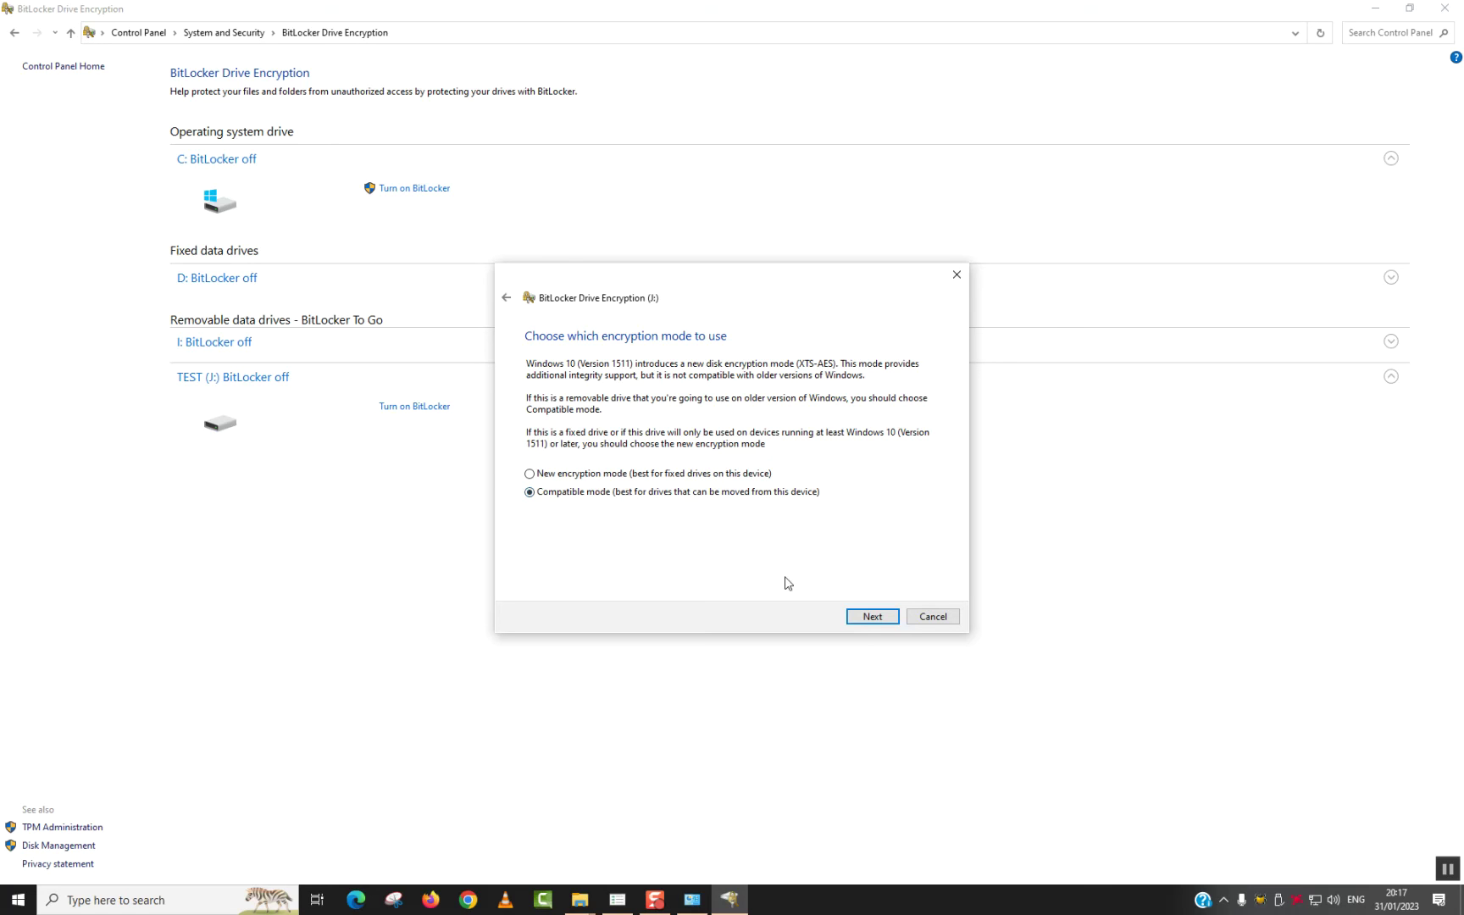
click(867, 619)
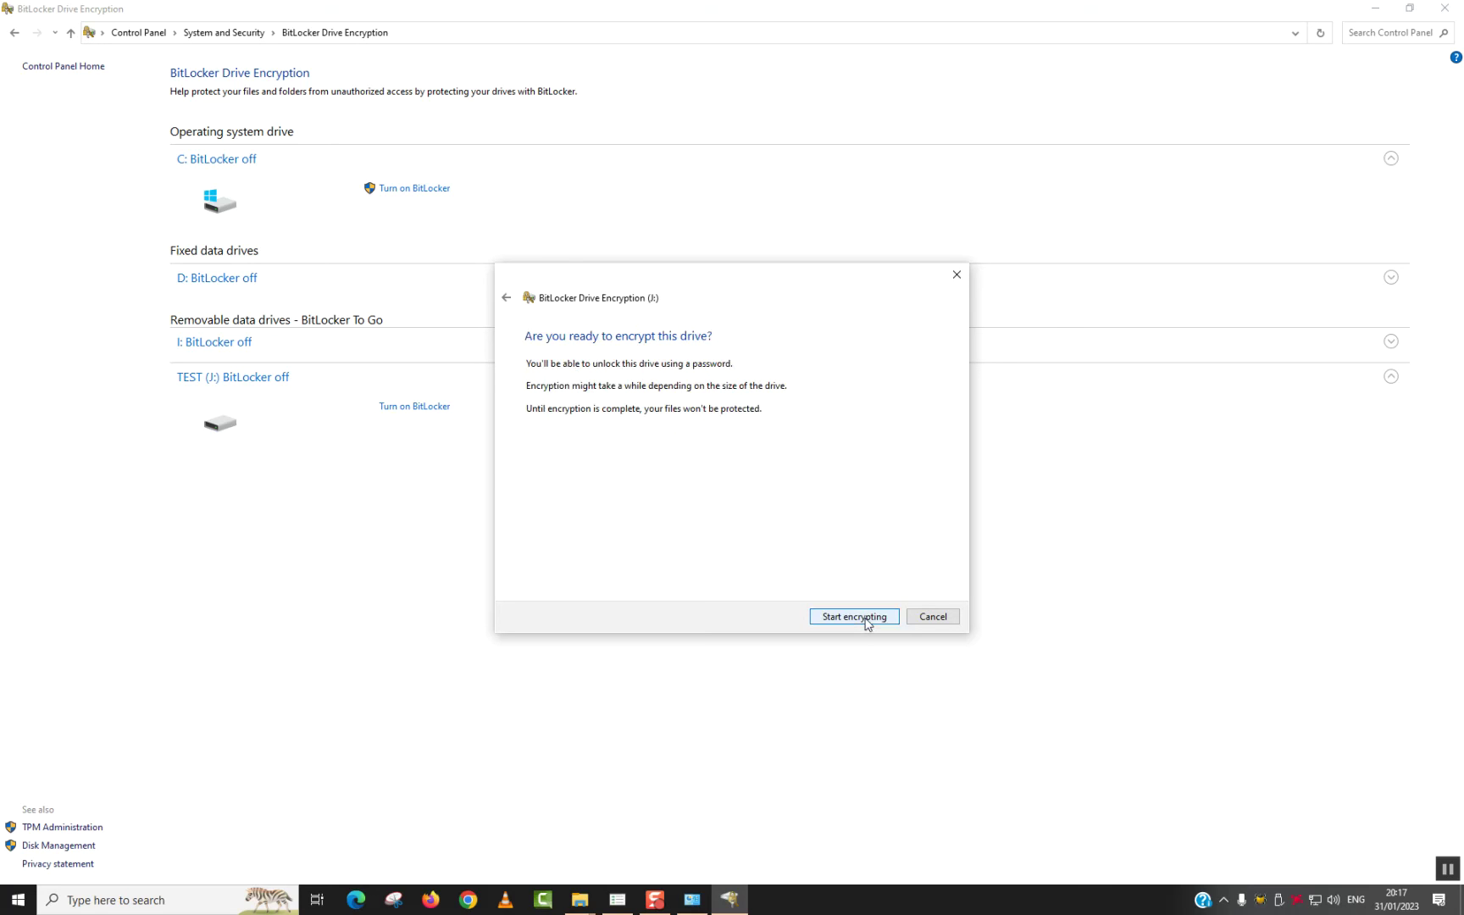
click(867, 619)
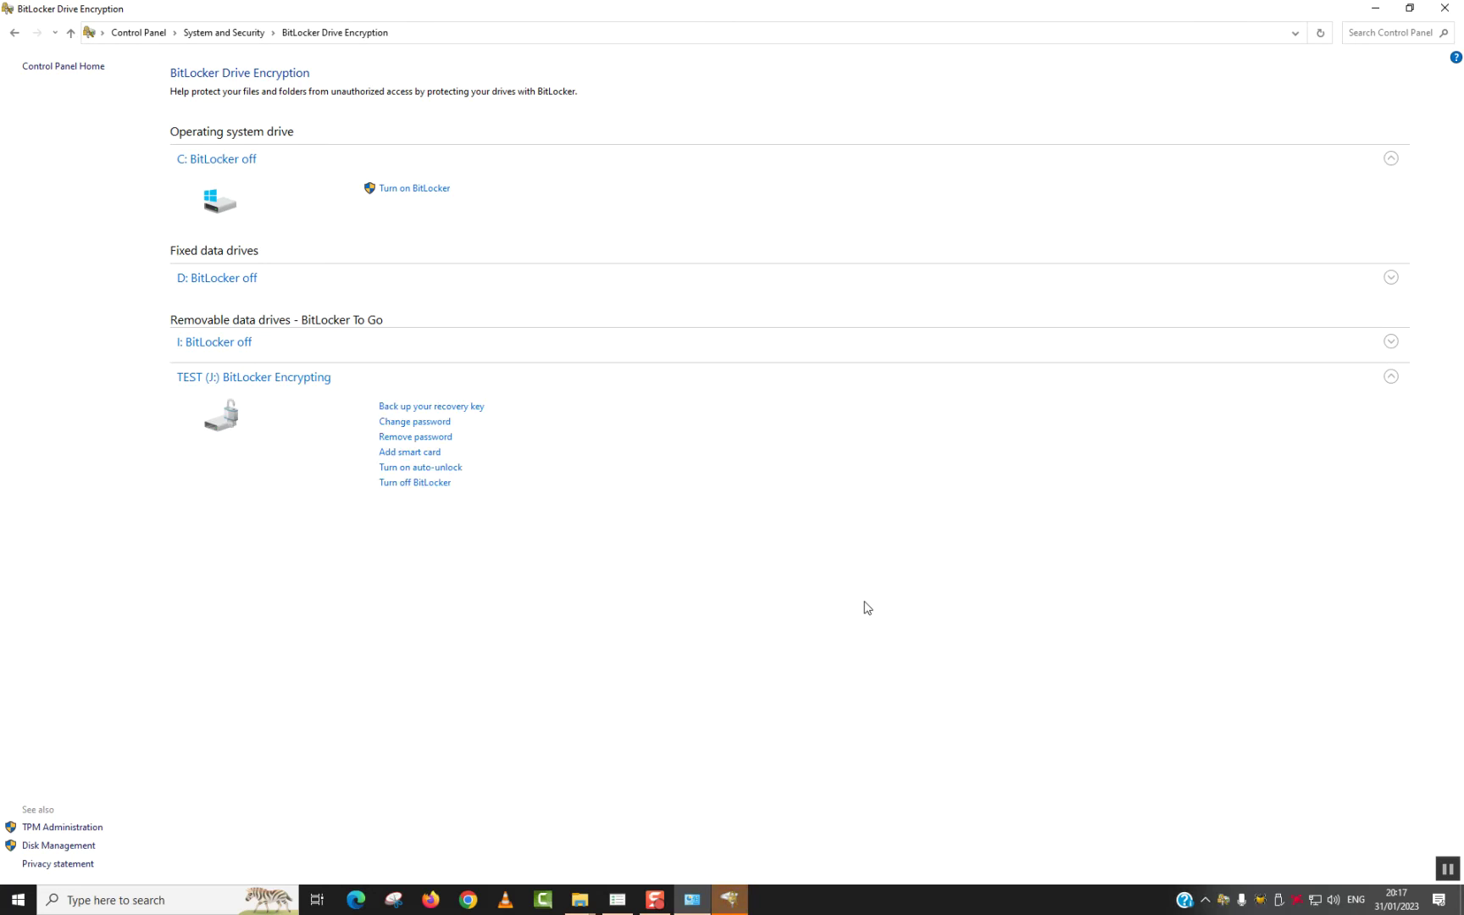
Watch encryption progress from the taskbar and close the 'Encryption of J: is complete' notice.
mouse_move(729, 903)
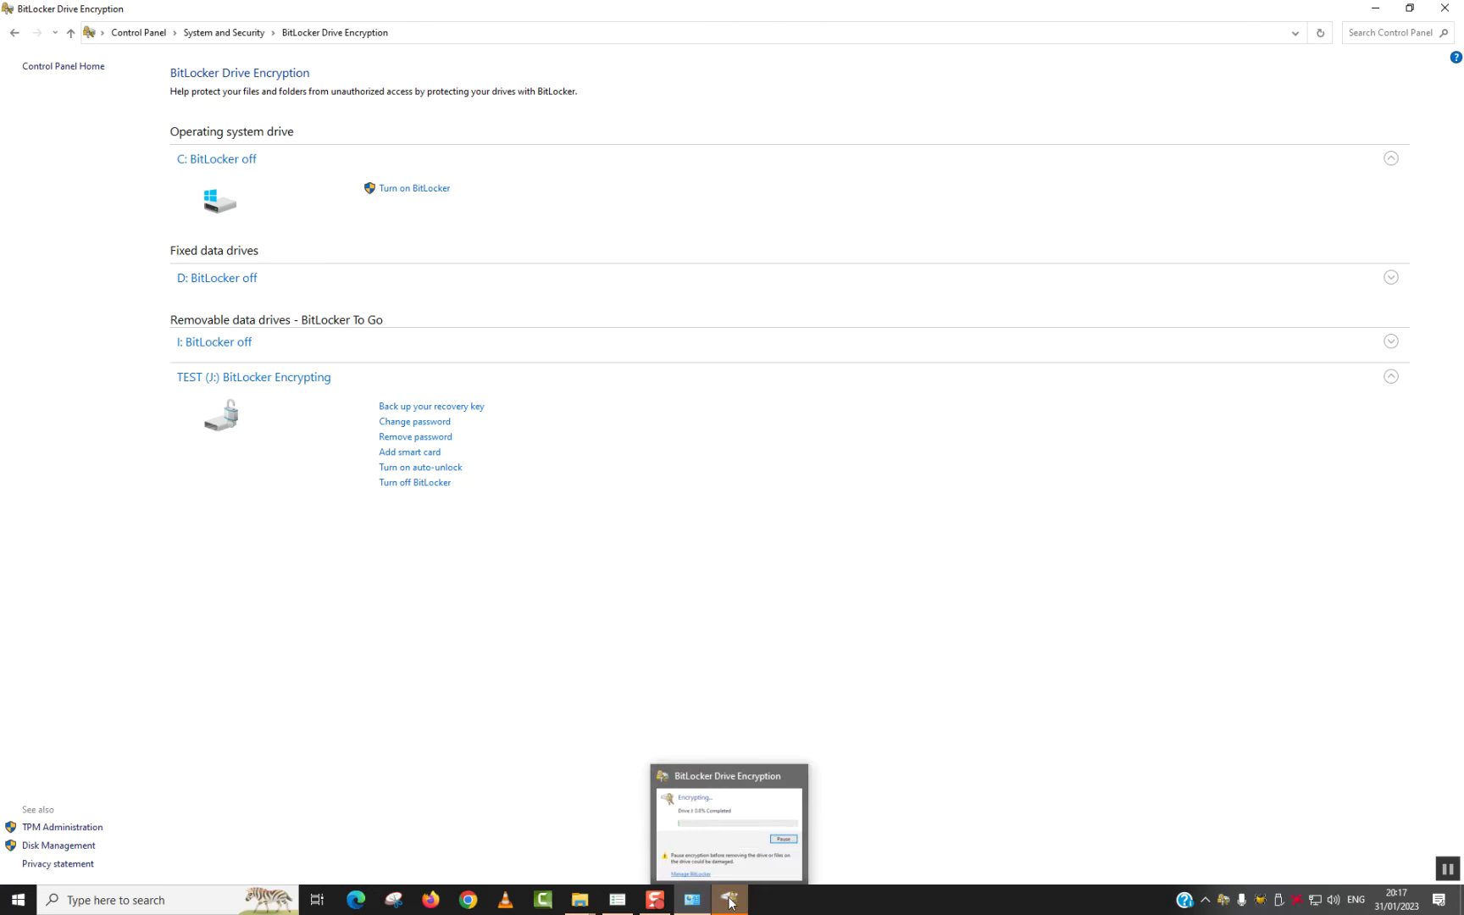
click(728, 826)
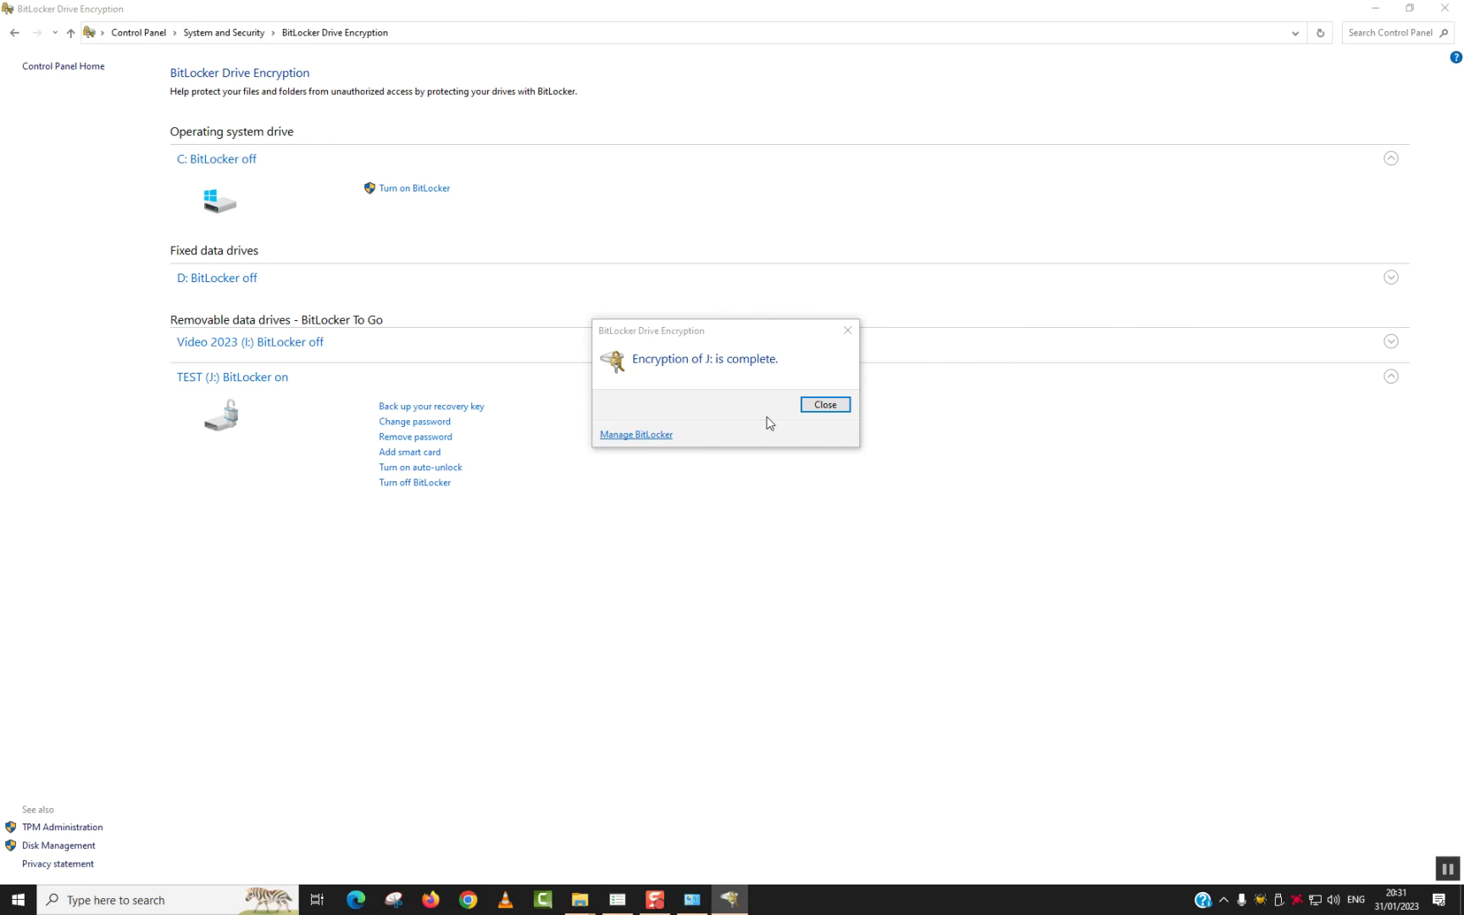
click(834, 403)
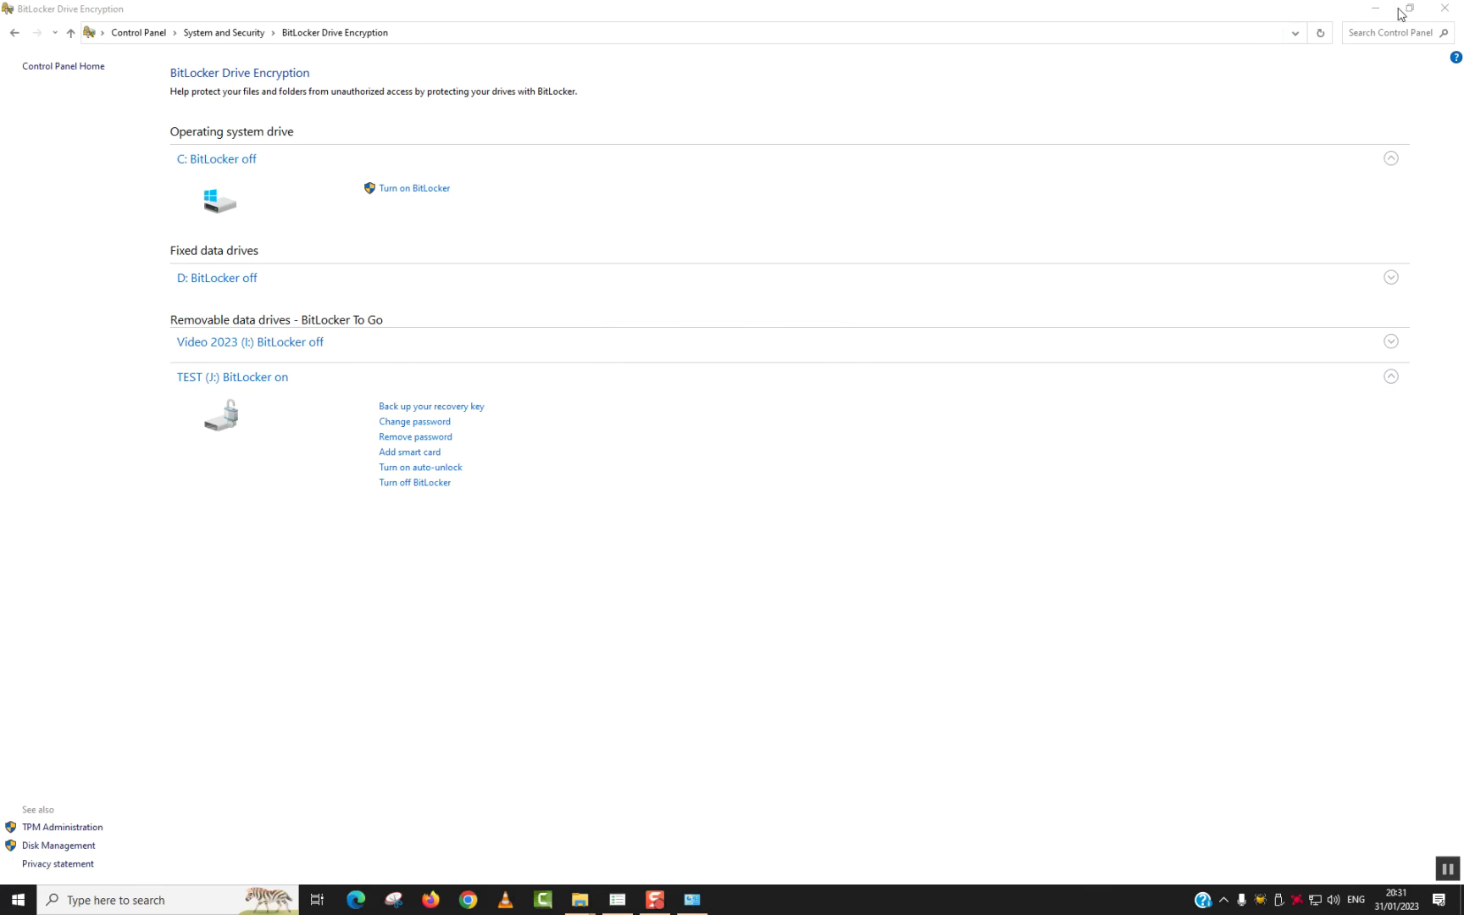
Close Control Panel and eject the TEST (J:) drive from This PC.
click(1444, 8)
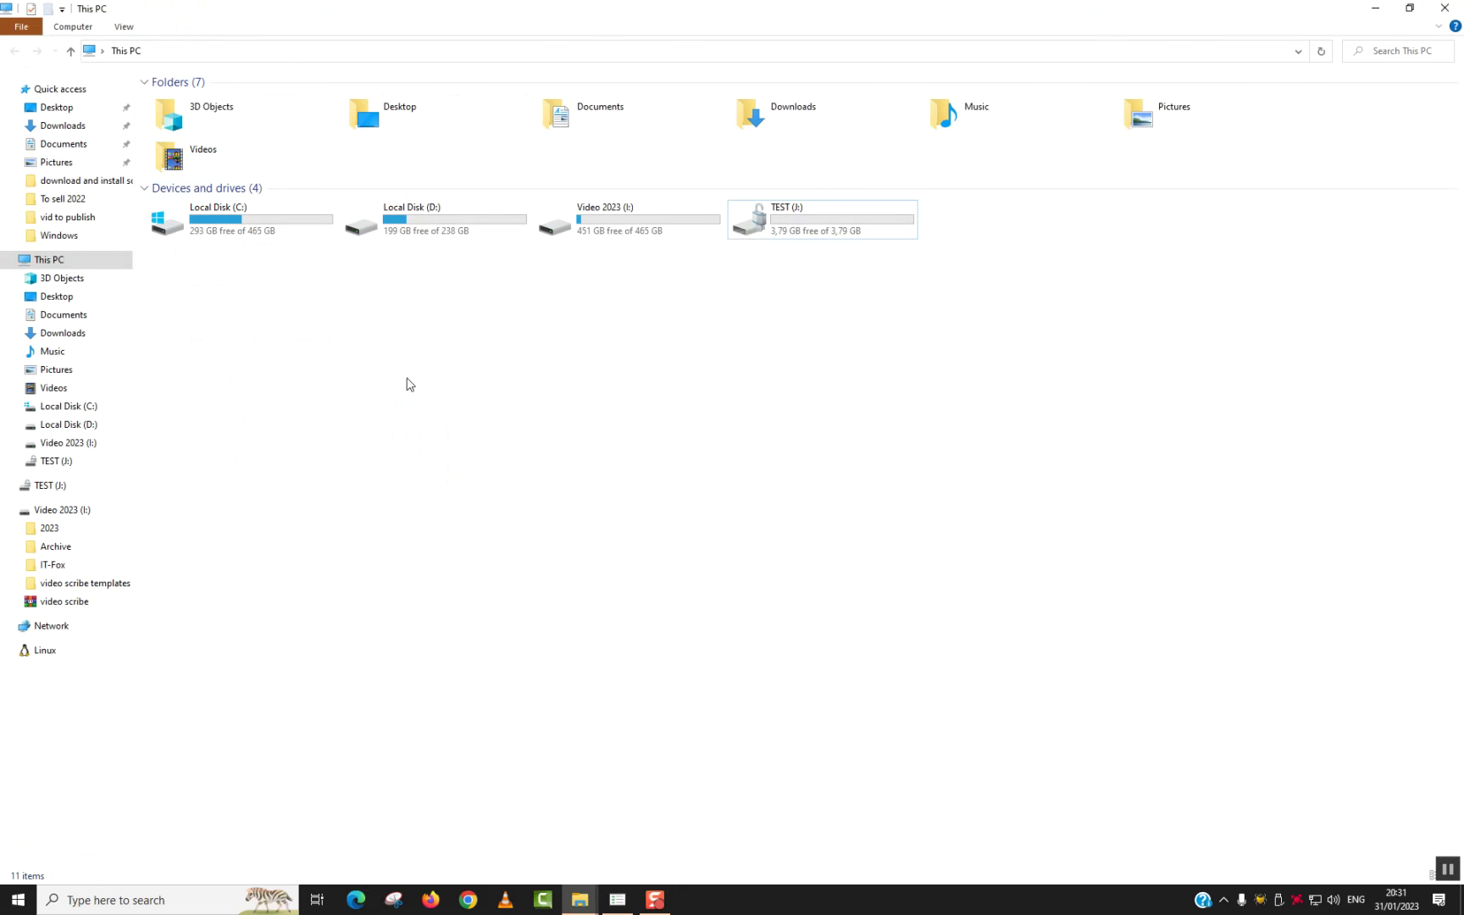
right_click(775, 226)
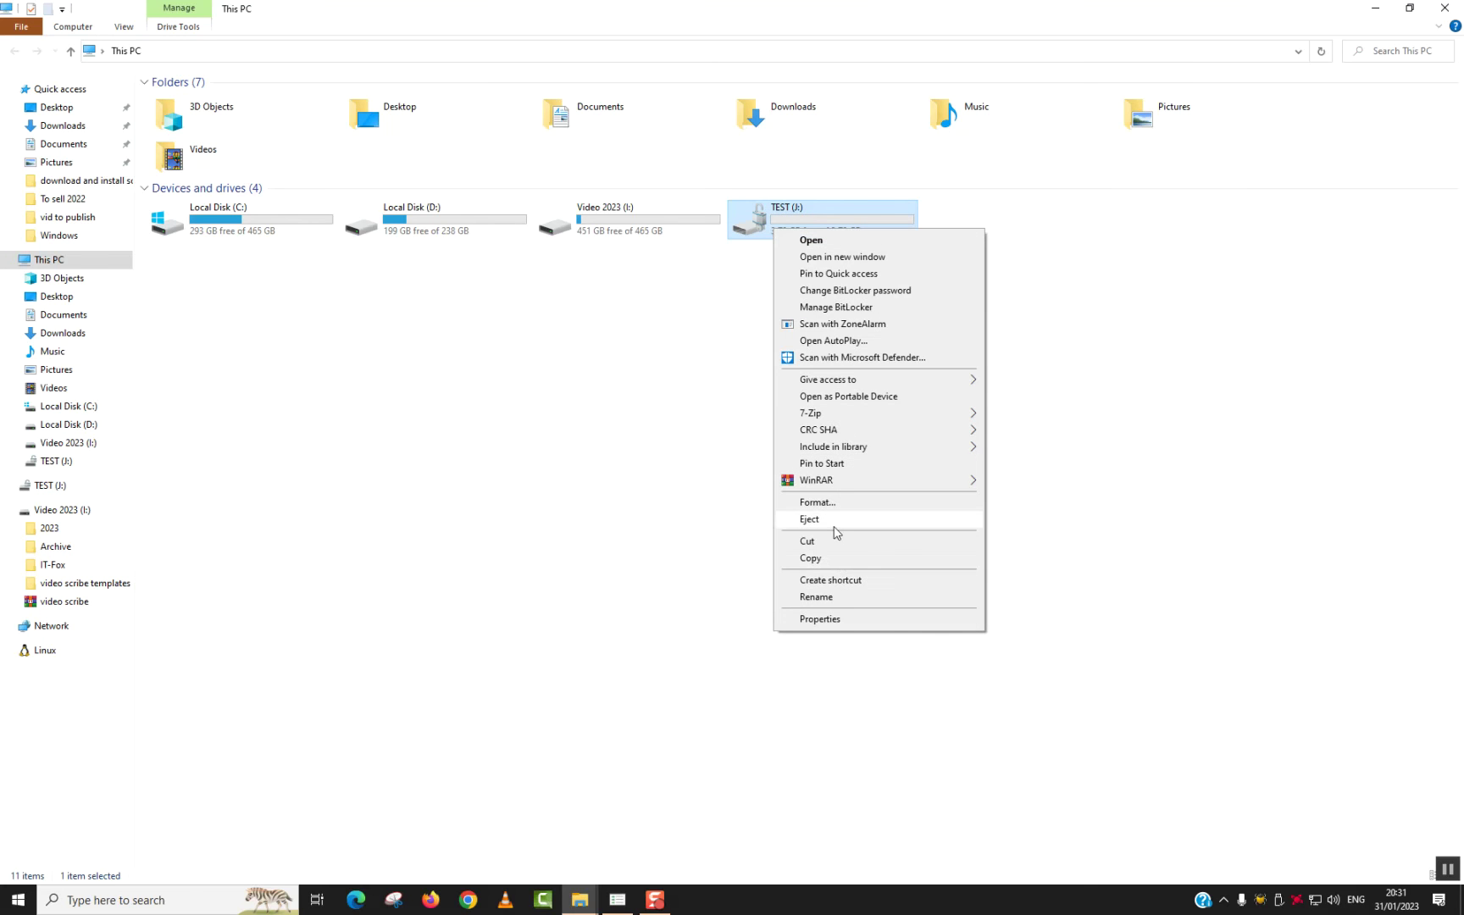
click(836, 521)
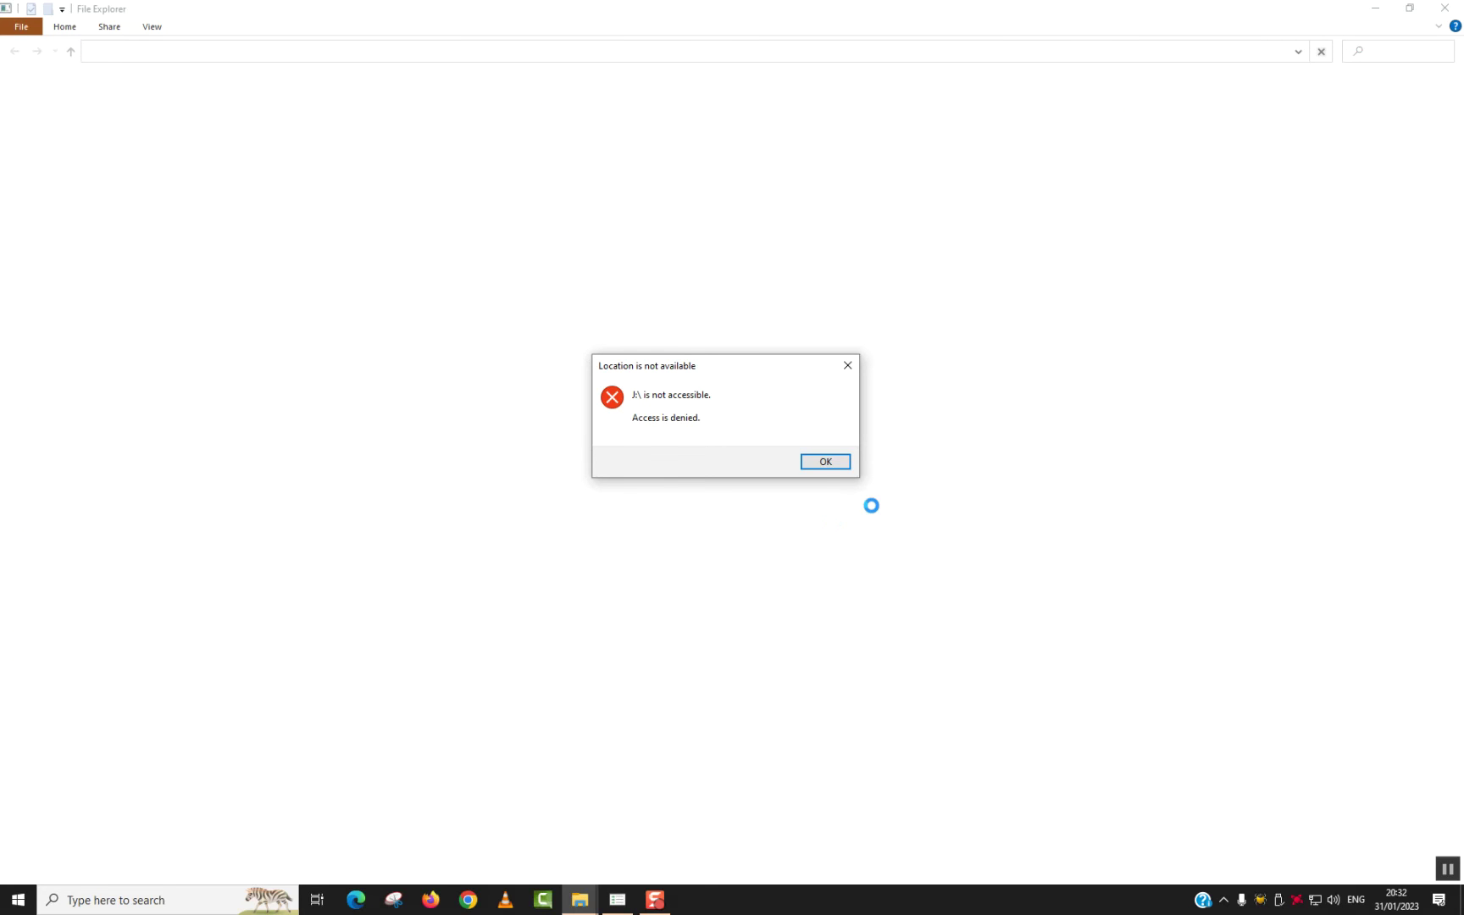
Dismiss the access-denied error, unlock USB Drive (J:) with its password, and return to This PC.
click(828, 463)
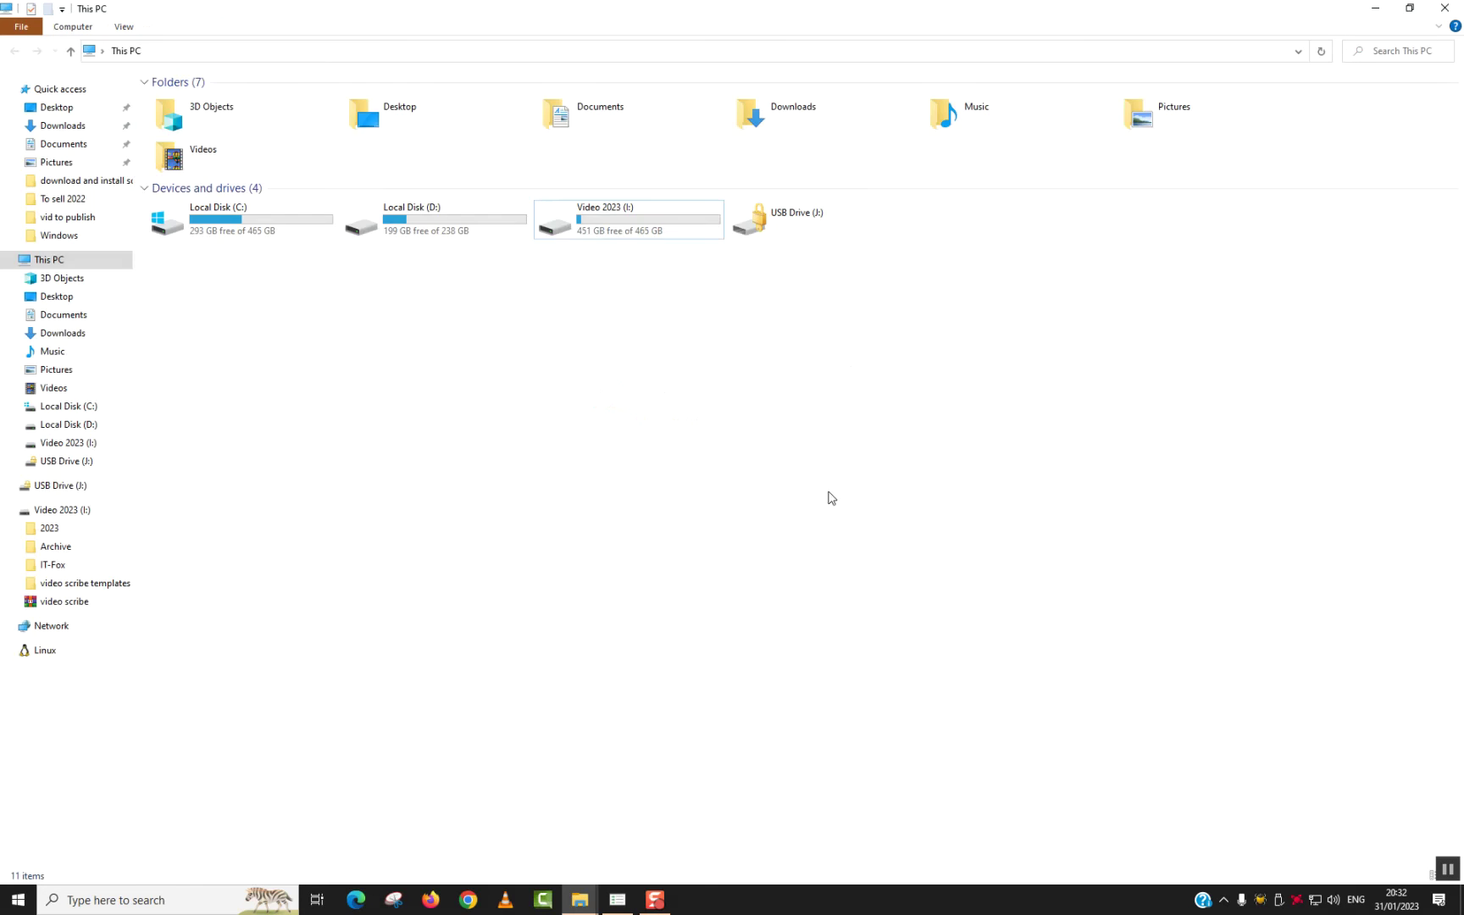
double_click(774, 215)
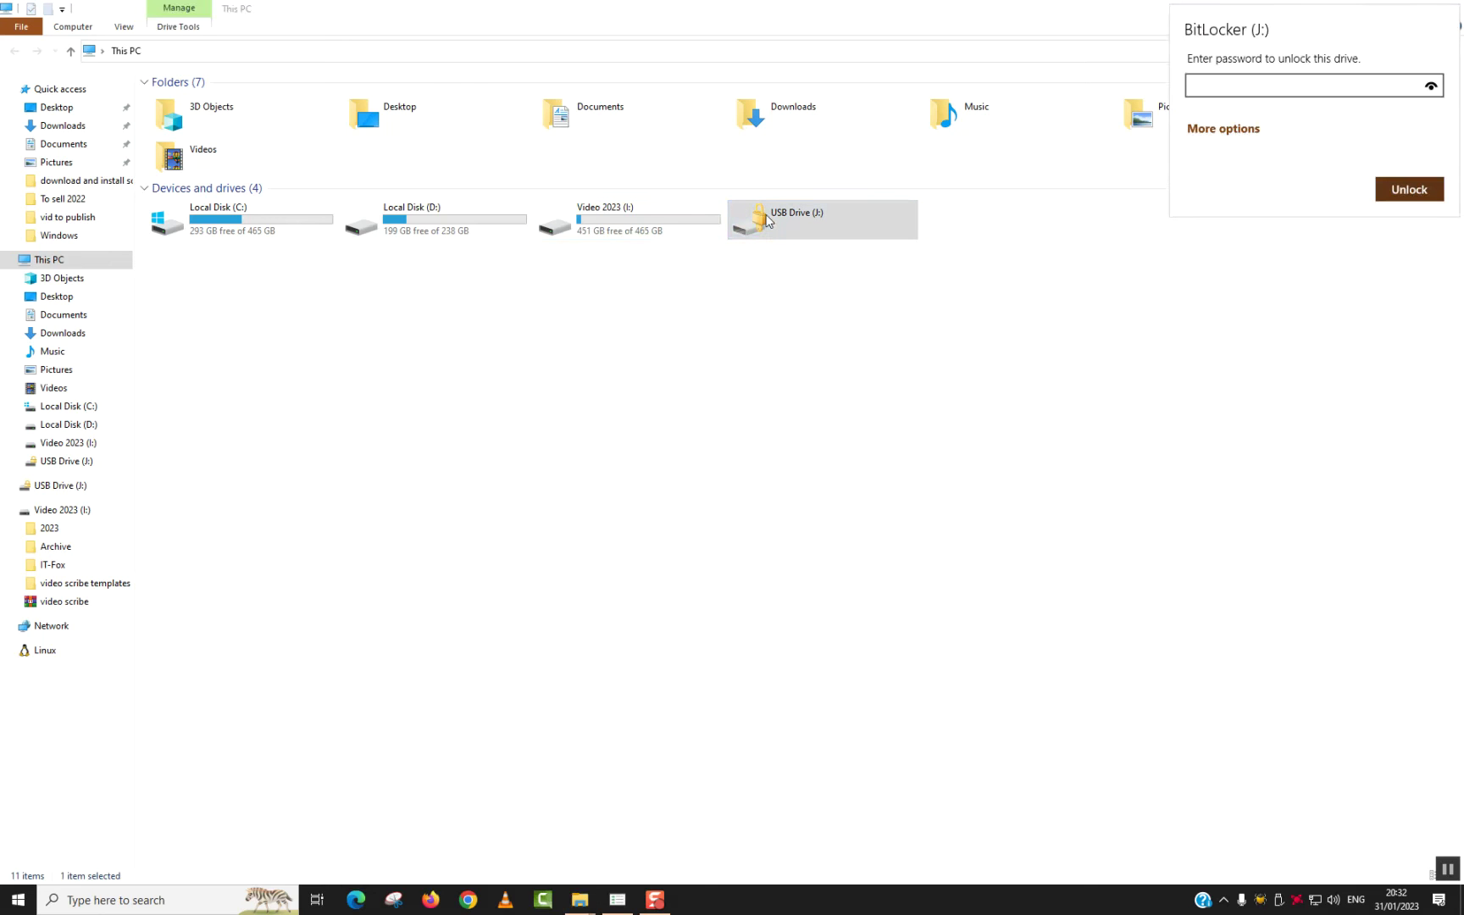
text(••)
key(BackSpace)
key(BackSpace)
text(•••••••••)
key(Return)
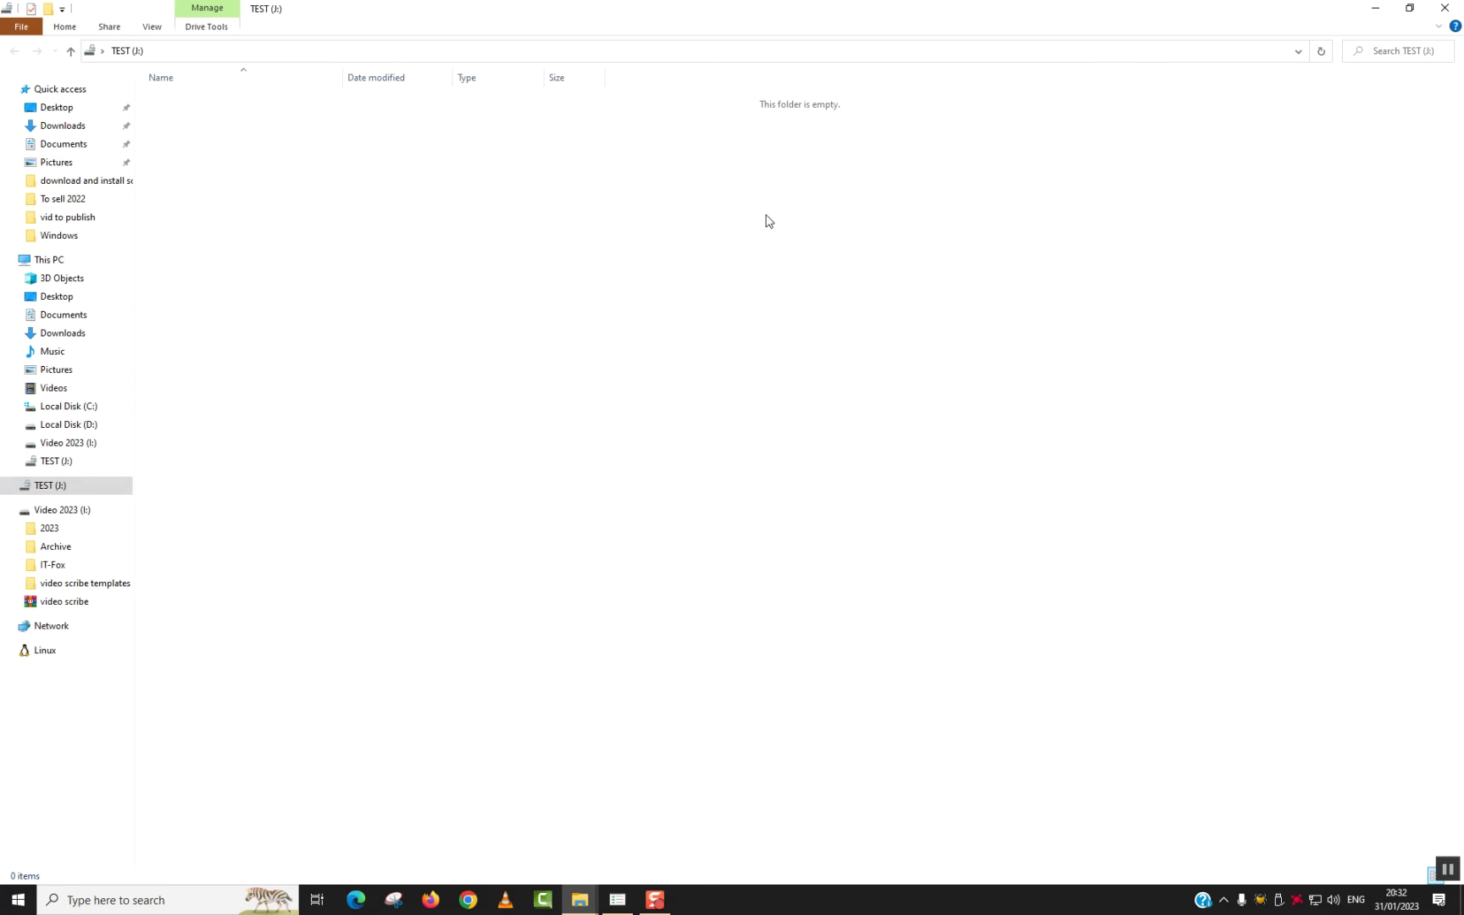
key(alt+Up)
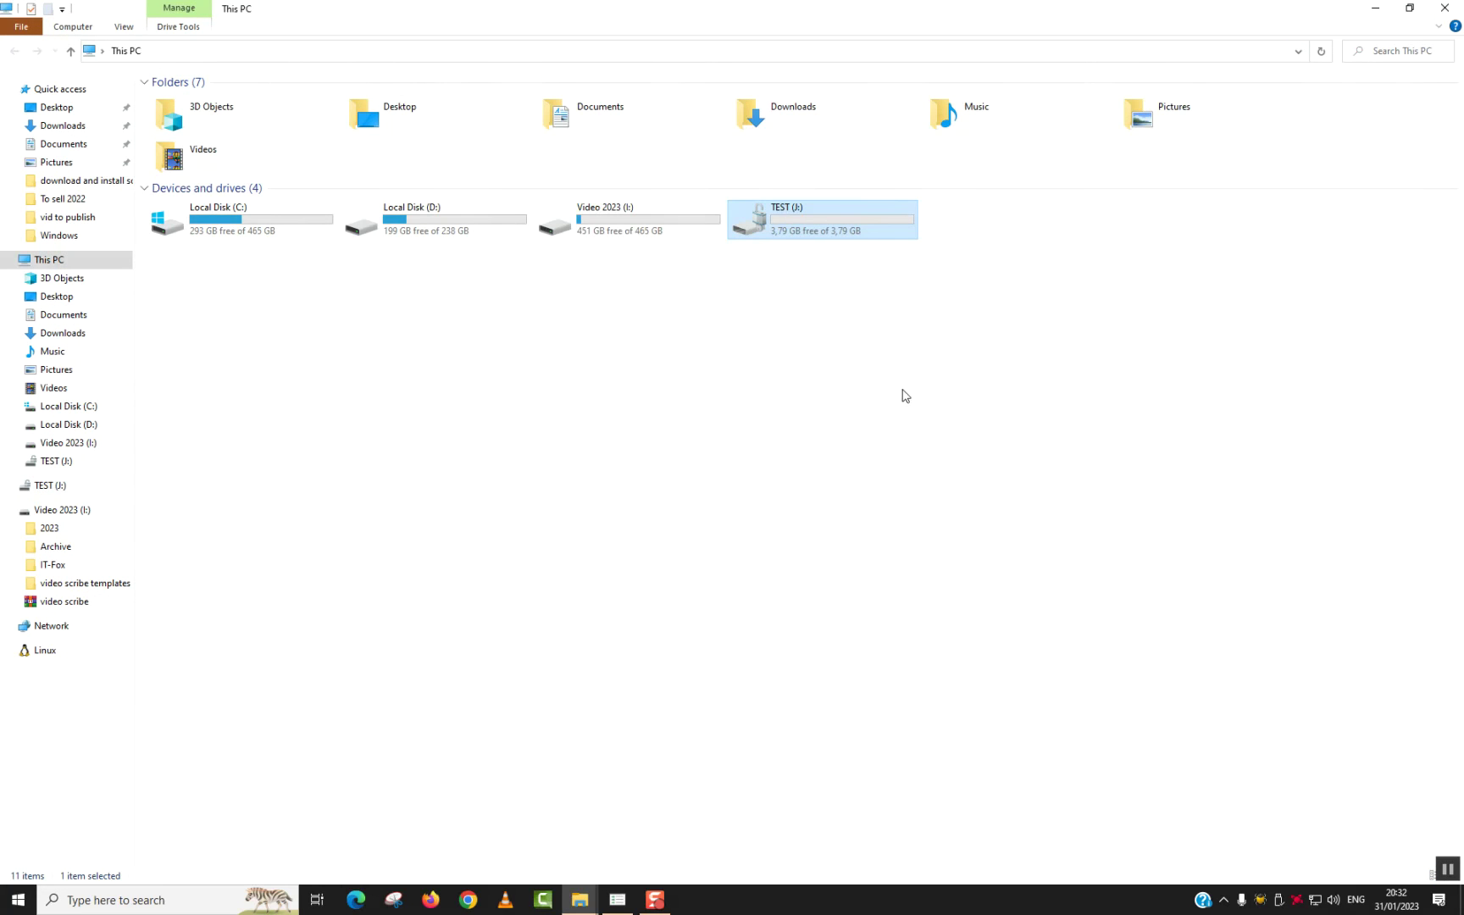